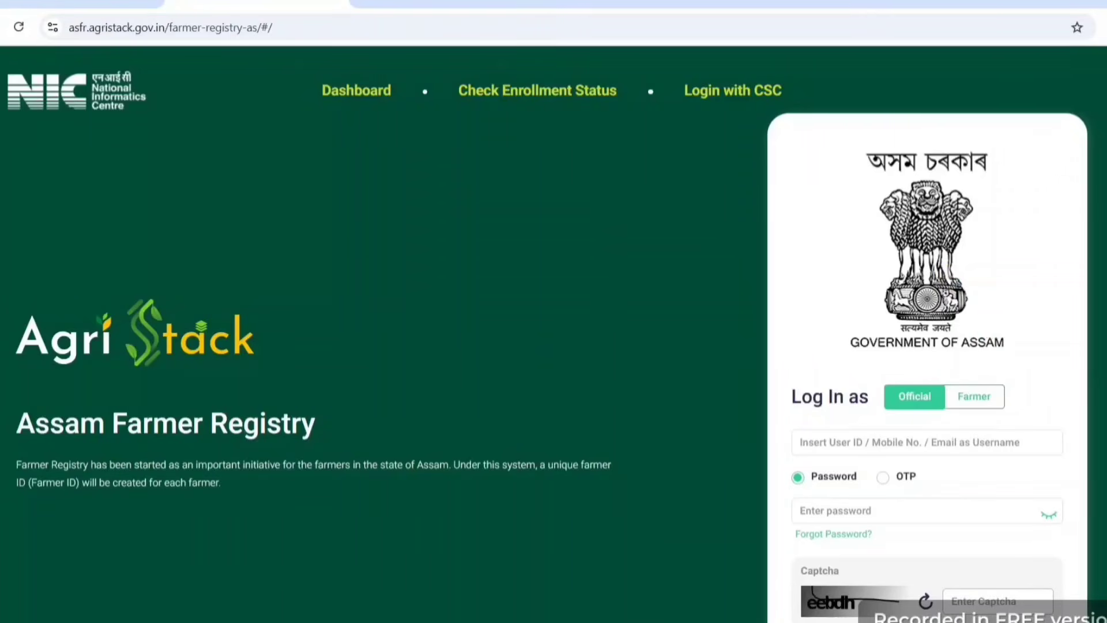
# Step: Choose to log in to the Assam Farmer Registry with CSC and accept the mandatory guidelines for CSC VLEs
pyautogui.scroll(-1, 554, 335)
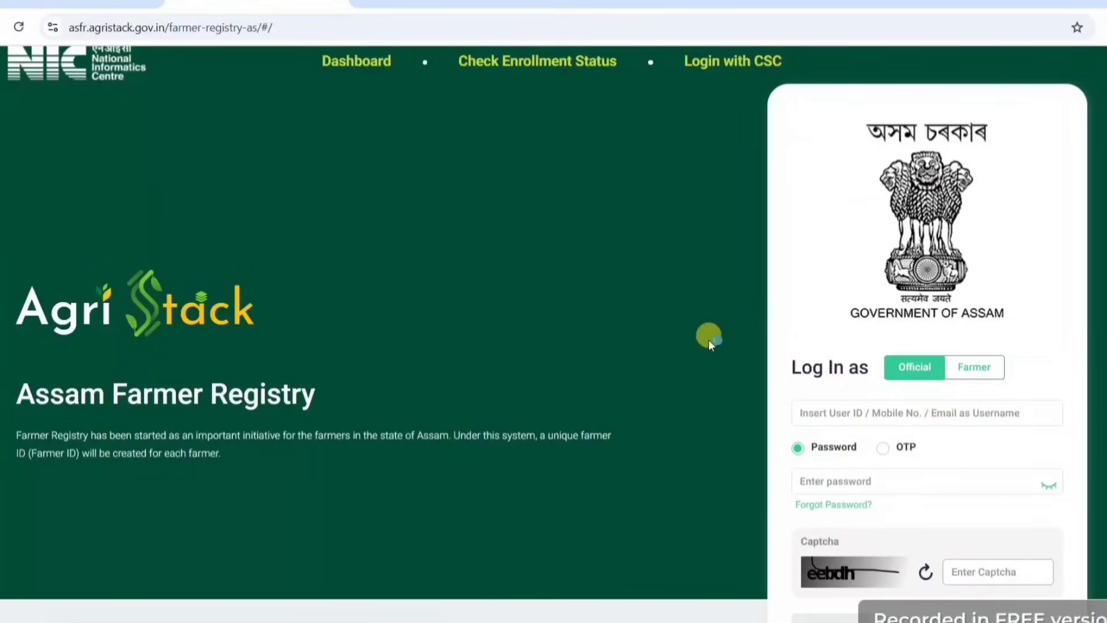
pyautogui.scroll(1, 708, 340)
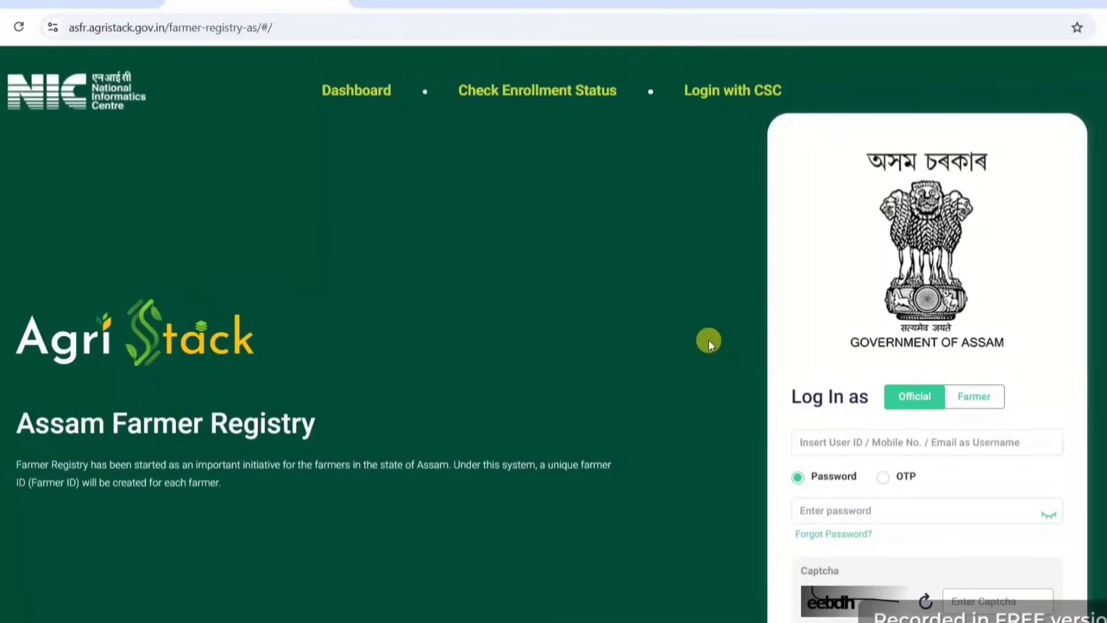
pyautogui.click(712, 92)
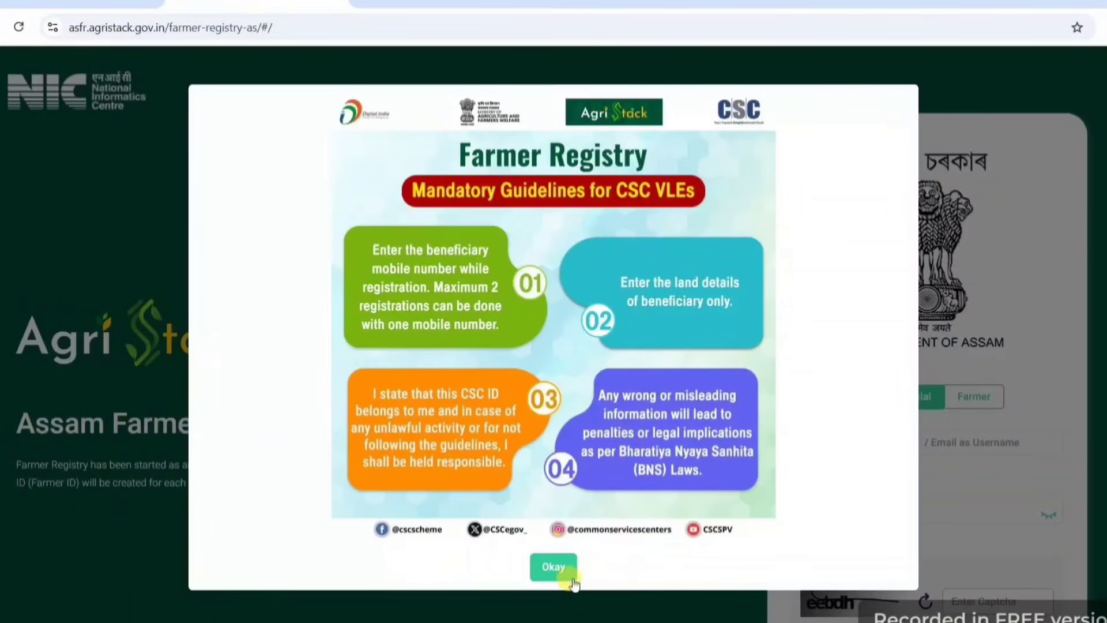
pyautogui.click(555, 567)
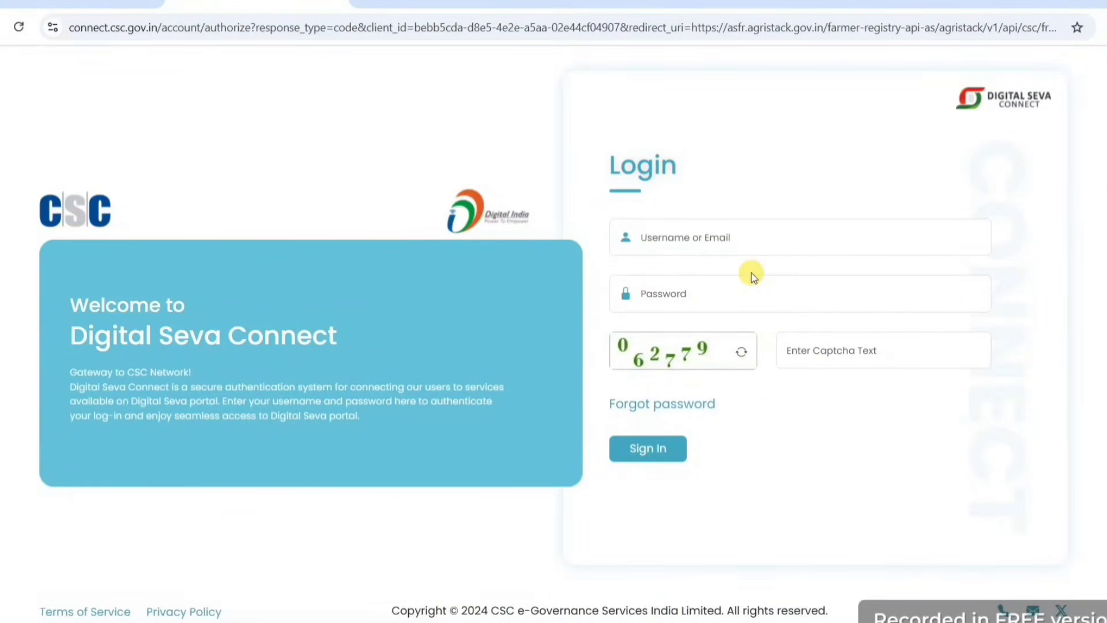
# Step: Sign in to Digital Seva Connect with the CSC username, the account password and the displayed captcha
pyautogui.click(713, 237)
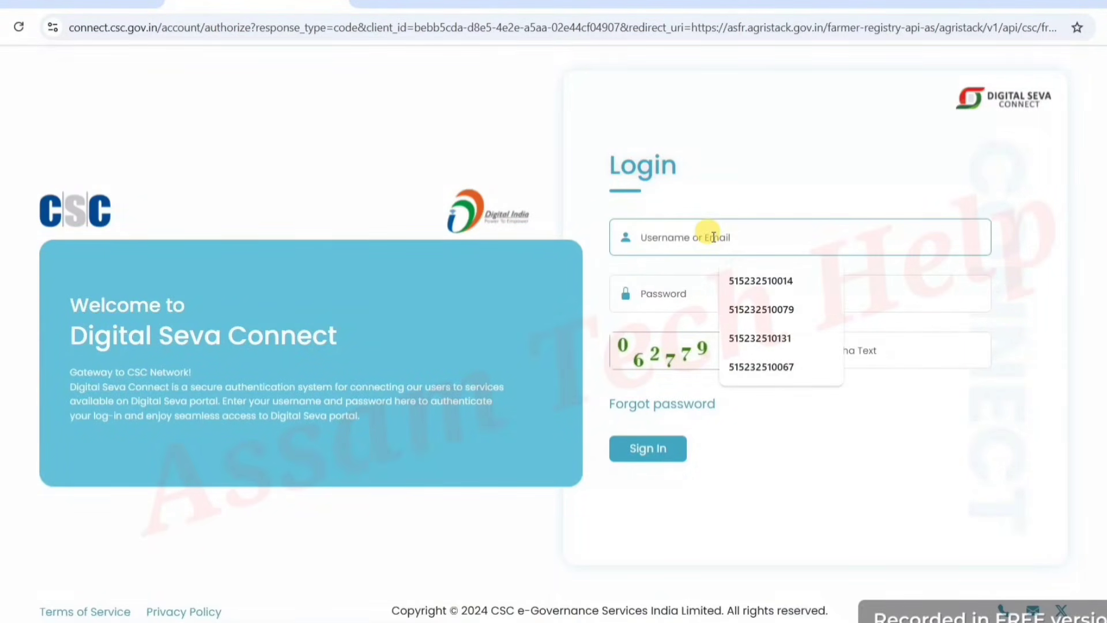
pyautogui.click(677, 280)
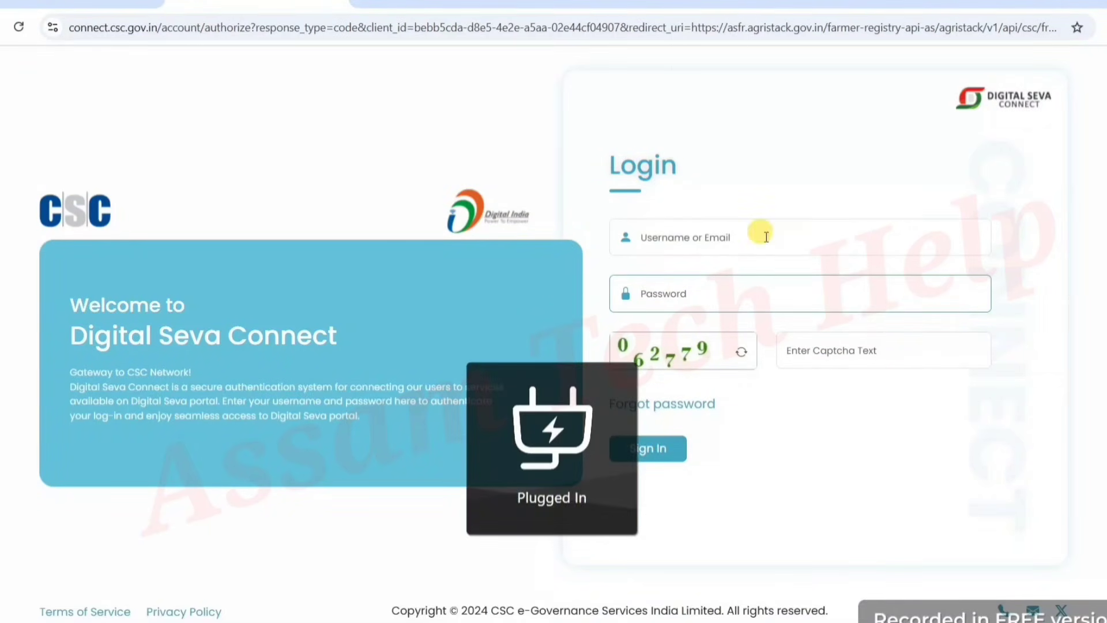
pyautogui.click(699, 242)
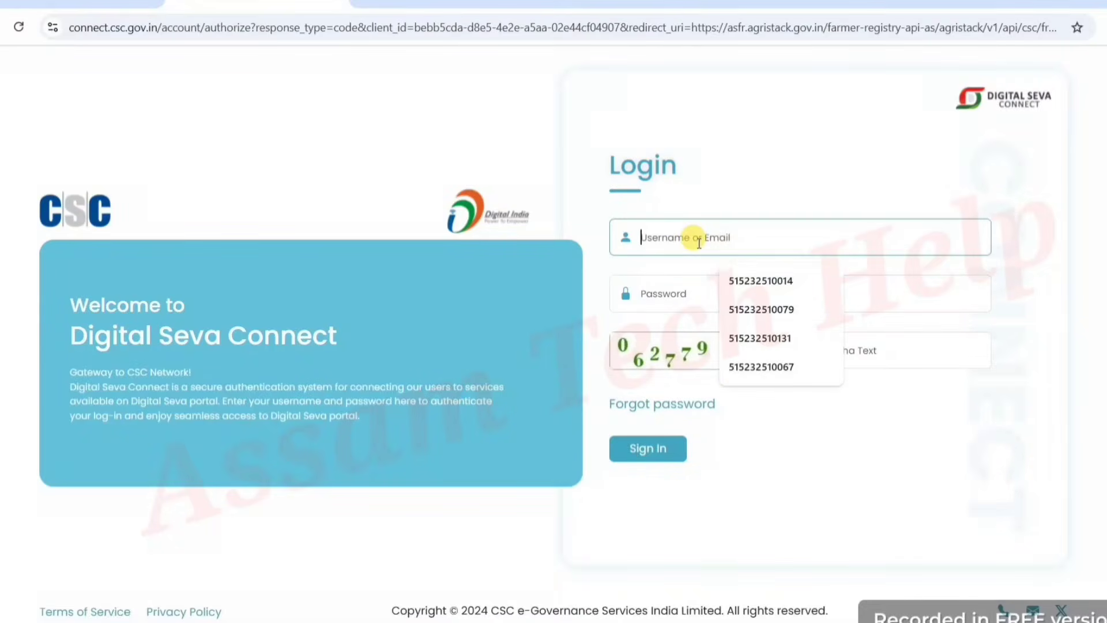
pyautogui.click(650, 293)
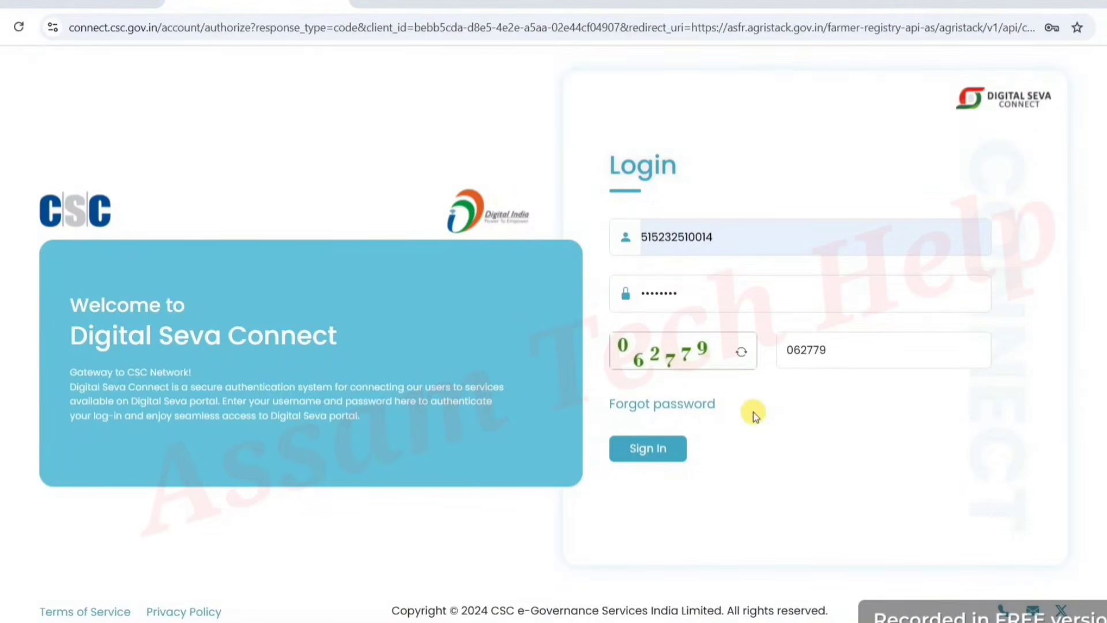
pyautogui.click(651, 449)
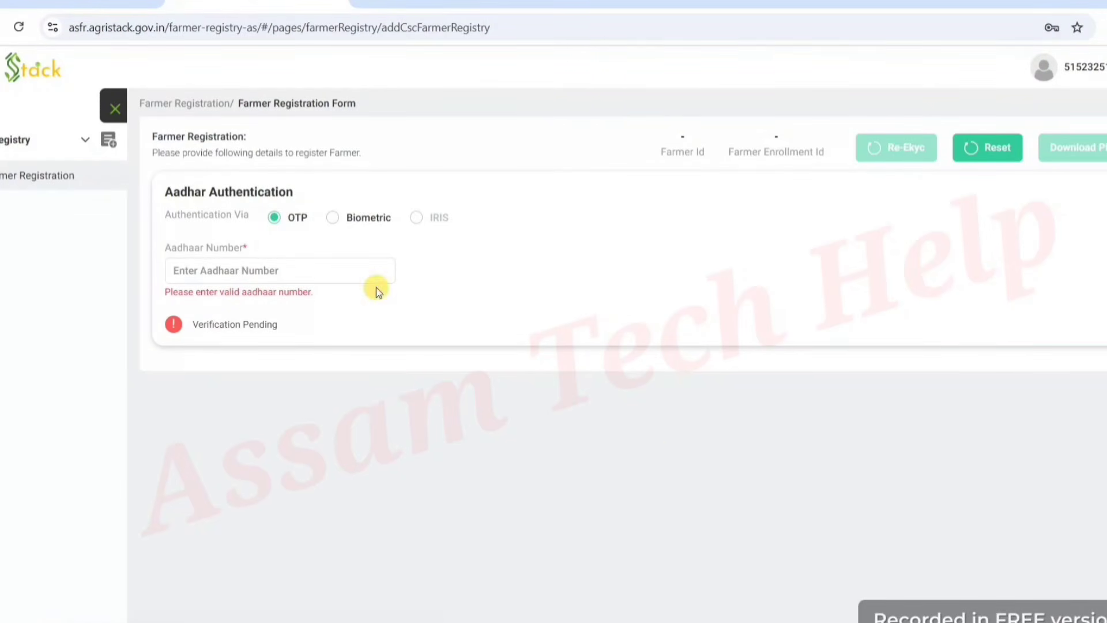
# Step: Authenticate the farmer's Aadhaar number via OTP and continue editing the draft registration saved for it
pyautogui.click(258, 268)
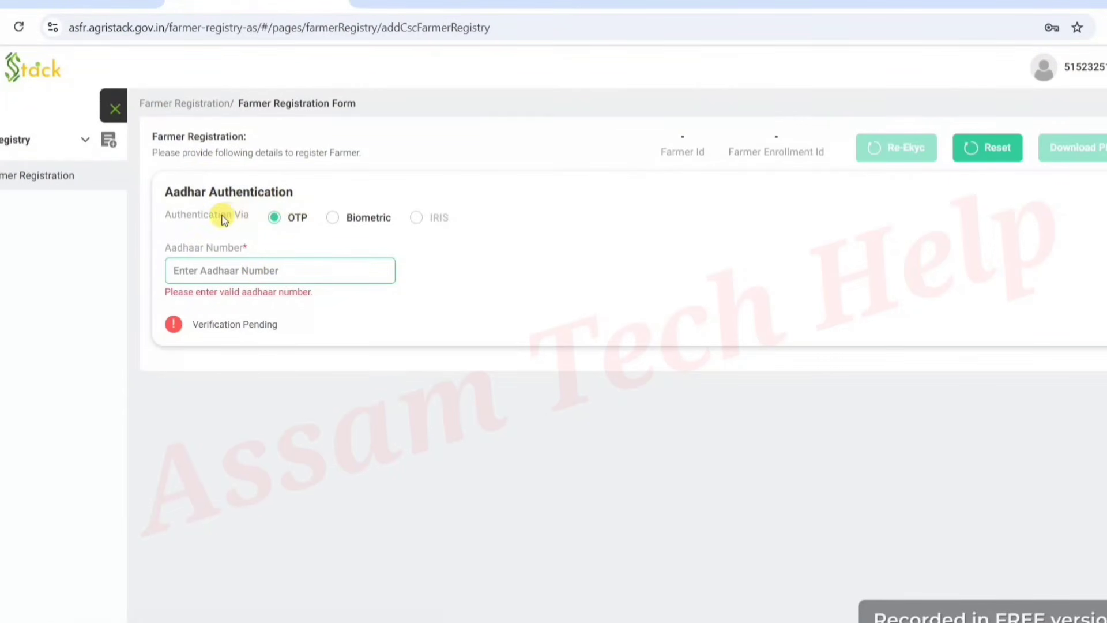
pyautogui.click(343, 218)
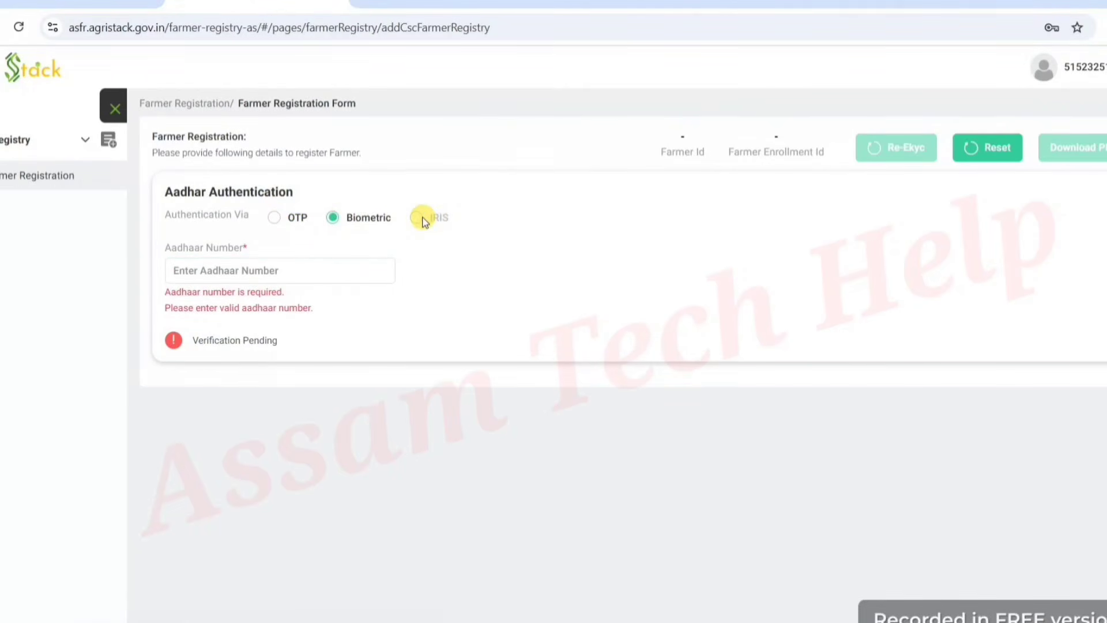
pyautogui.click(287, 220)
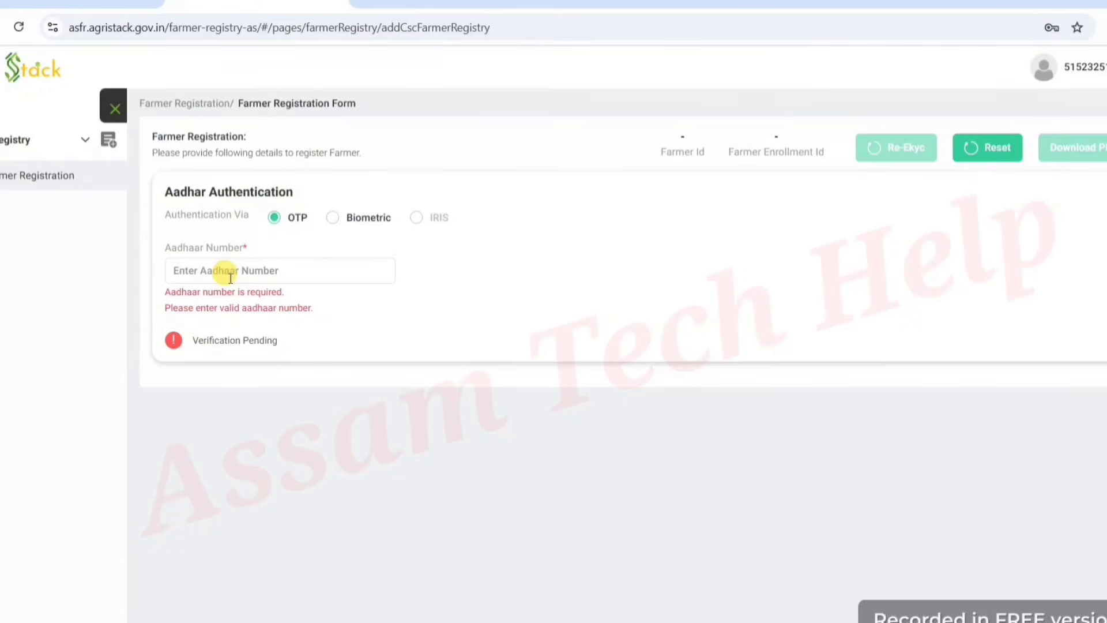
pyautogui.click(265, 275)
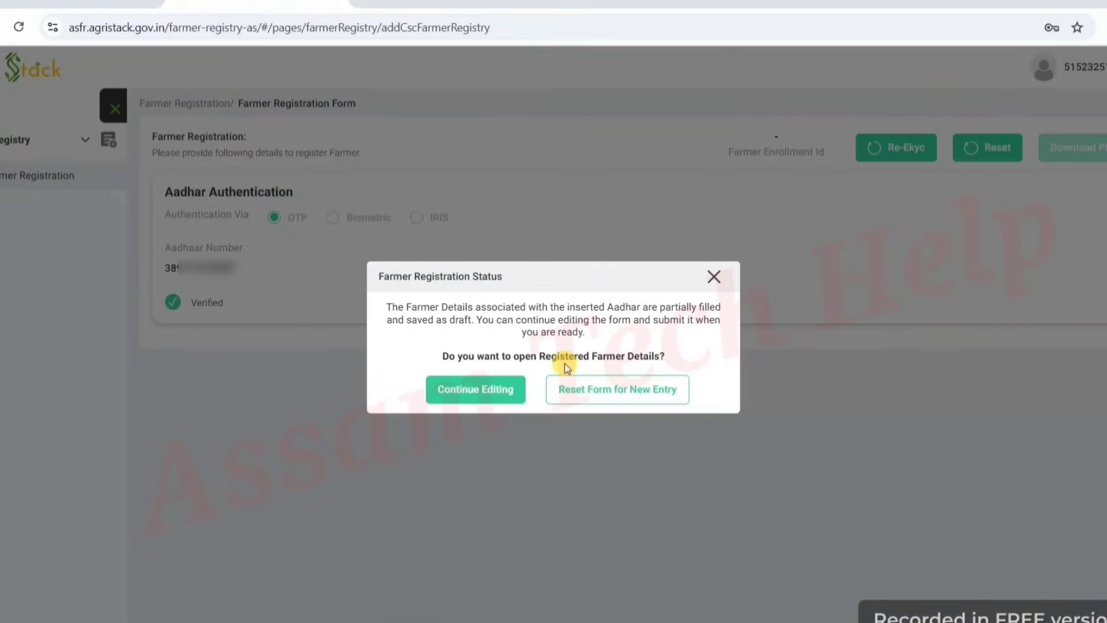
pyautogui.click(487, 387)
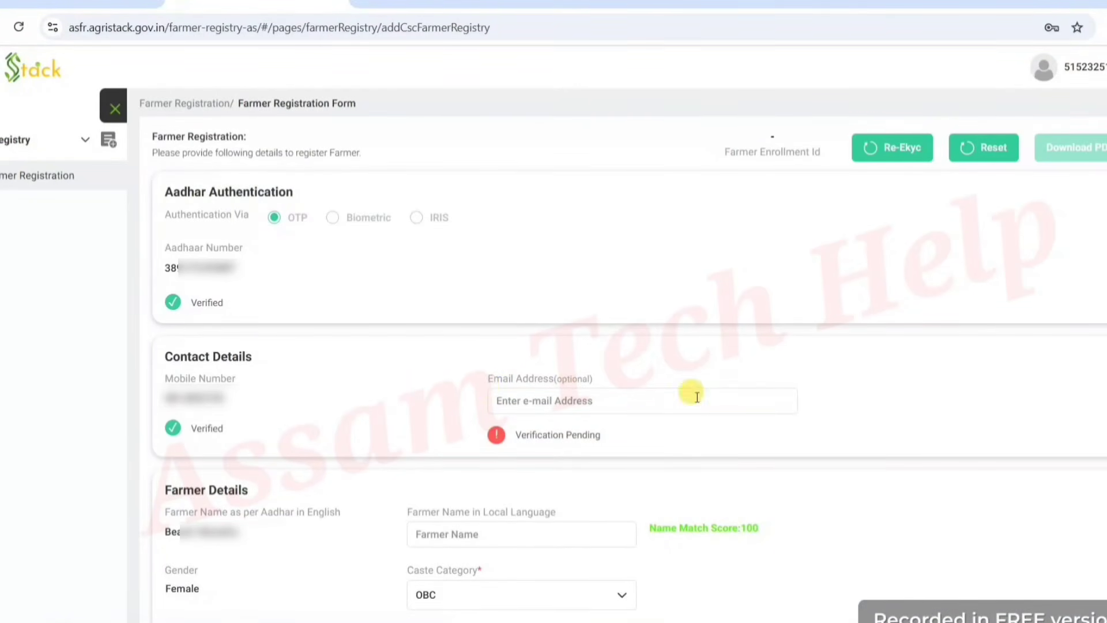
# Step: Look through the draft registration form and check the contact details, including the optional email address field
pyautogui.scroll(-15, 577, 346)
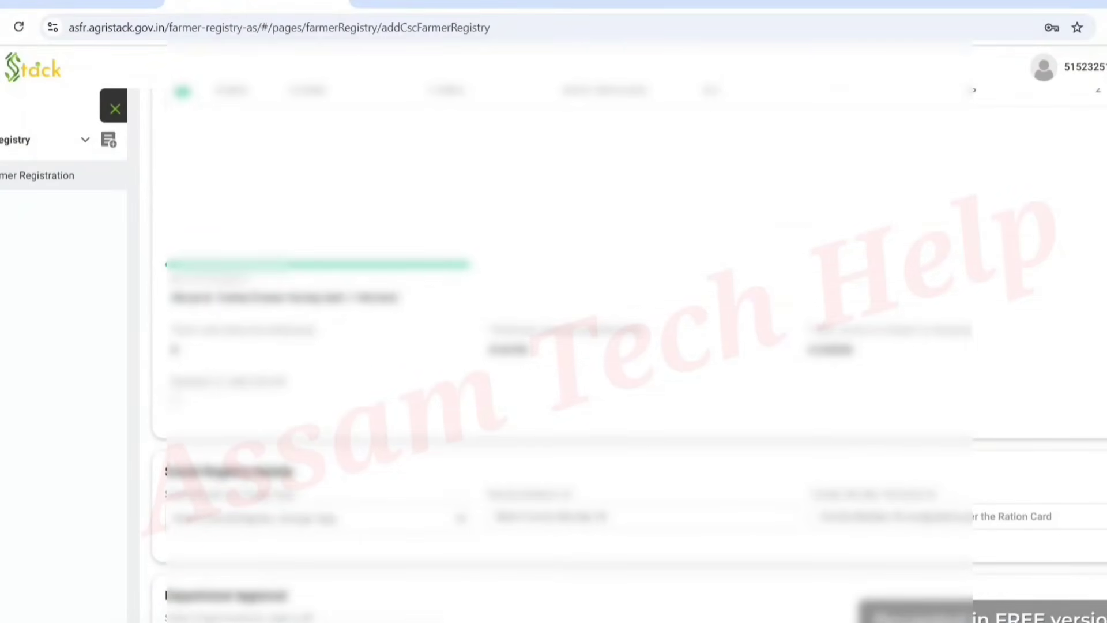
pyautogui.scroll(10, 576, 346)
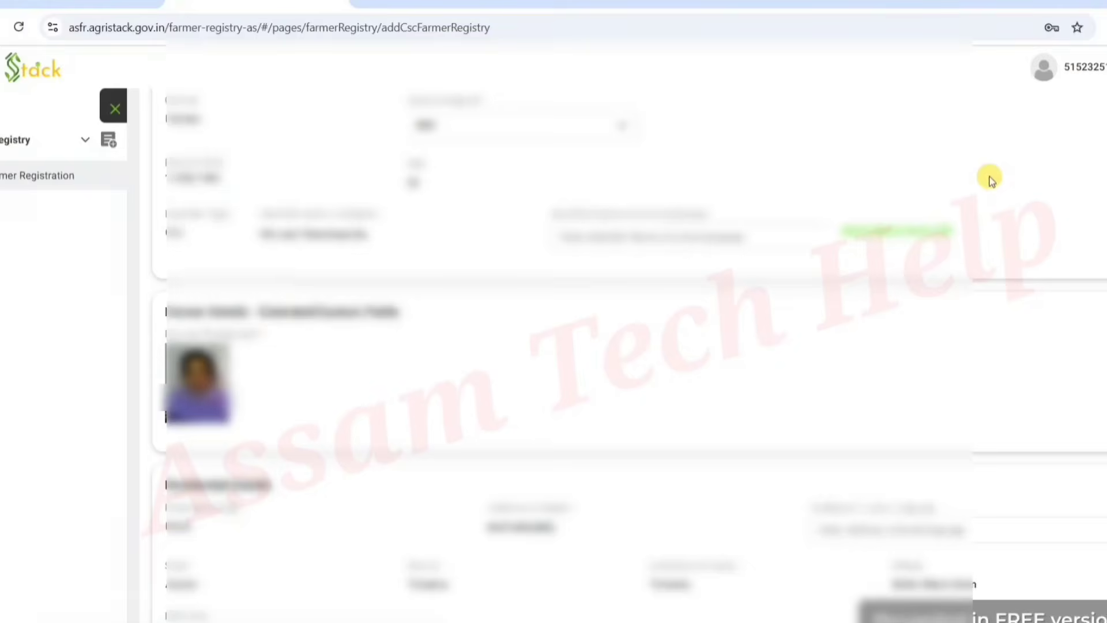
pyautogui.scroll(2, 990, 178)
pyautogui.scroll(4, 991, 180)
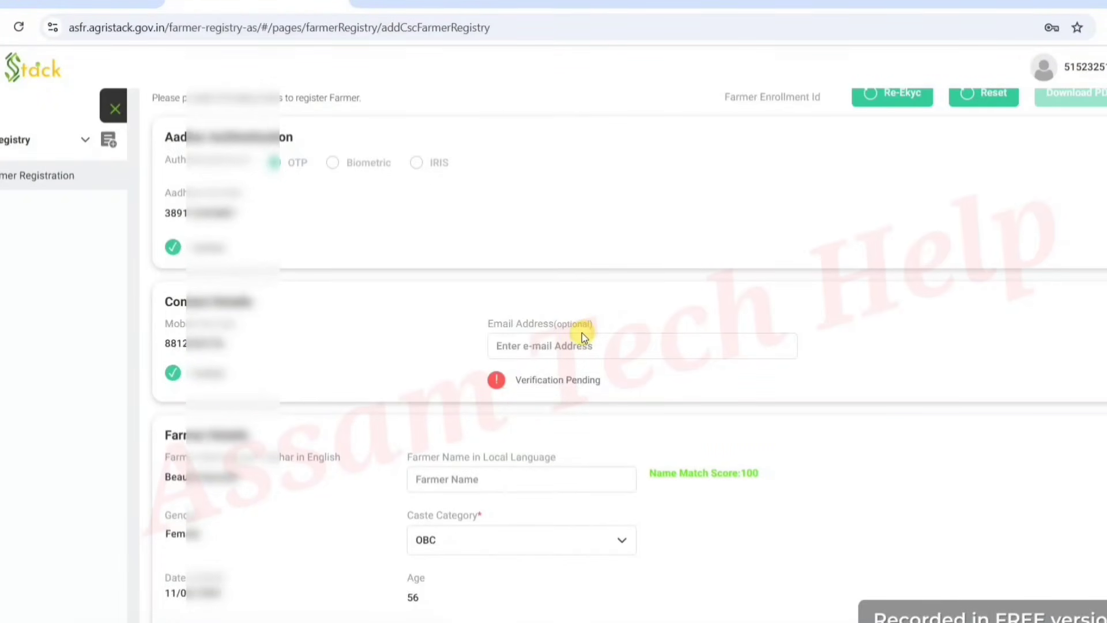
pyautogui.click(555, 339)
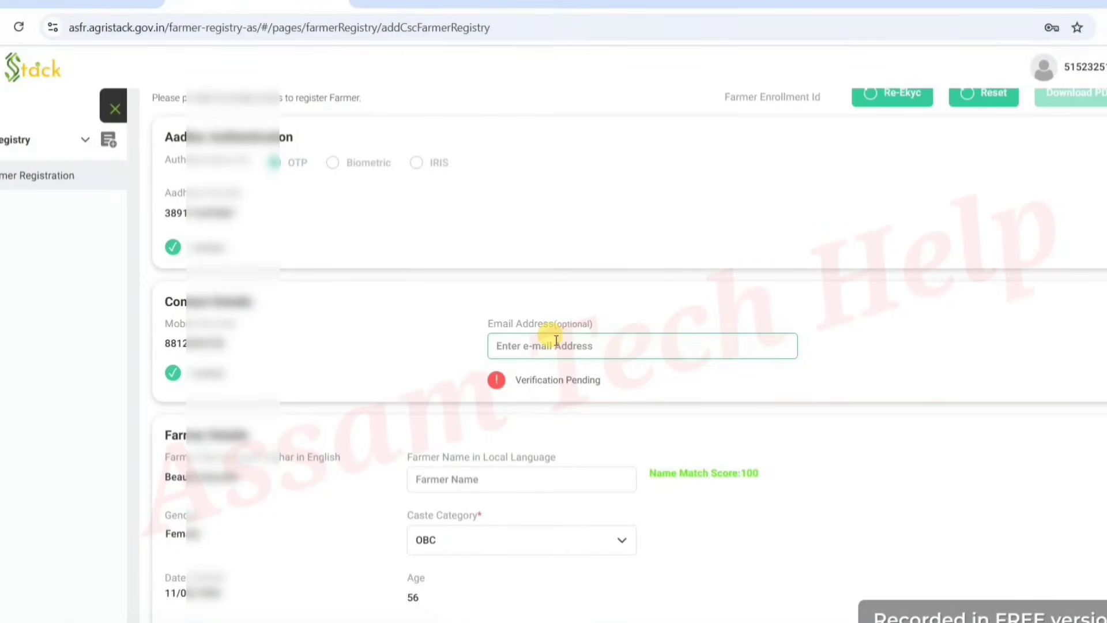
pyautogui.click(907, 339)
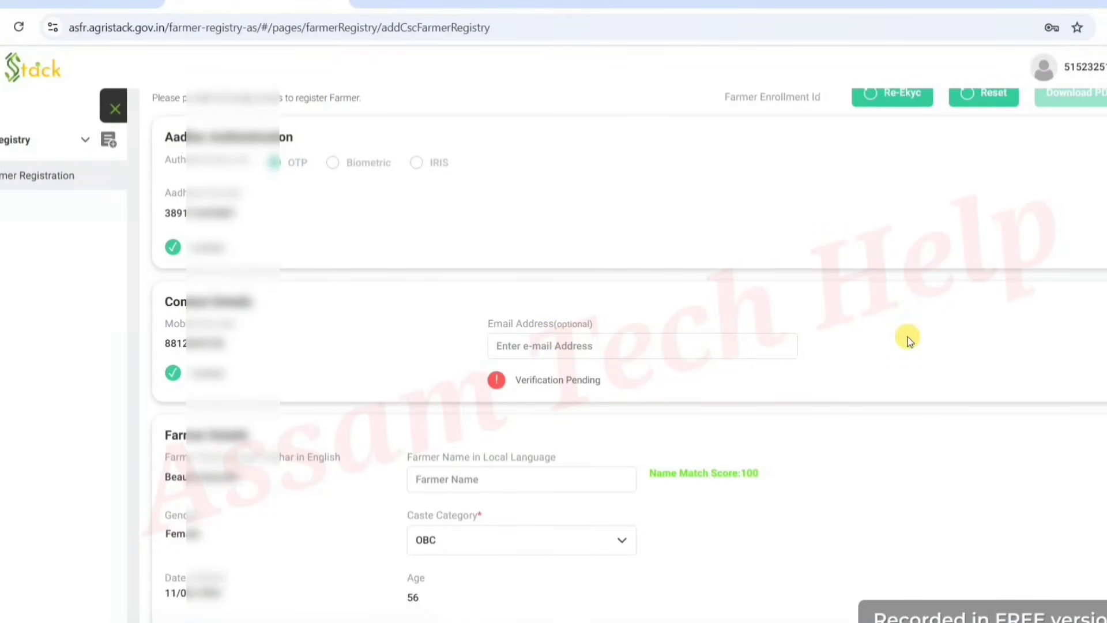
# Step: Review the Farmer Details section, including the local-language name fields and the available caste categories
pyautogui.scroll(-1, 909, 340)
pyautogui.scroll(-4, 907, 338)
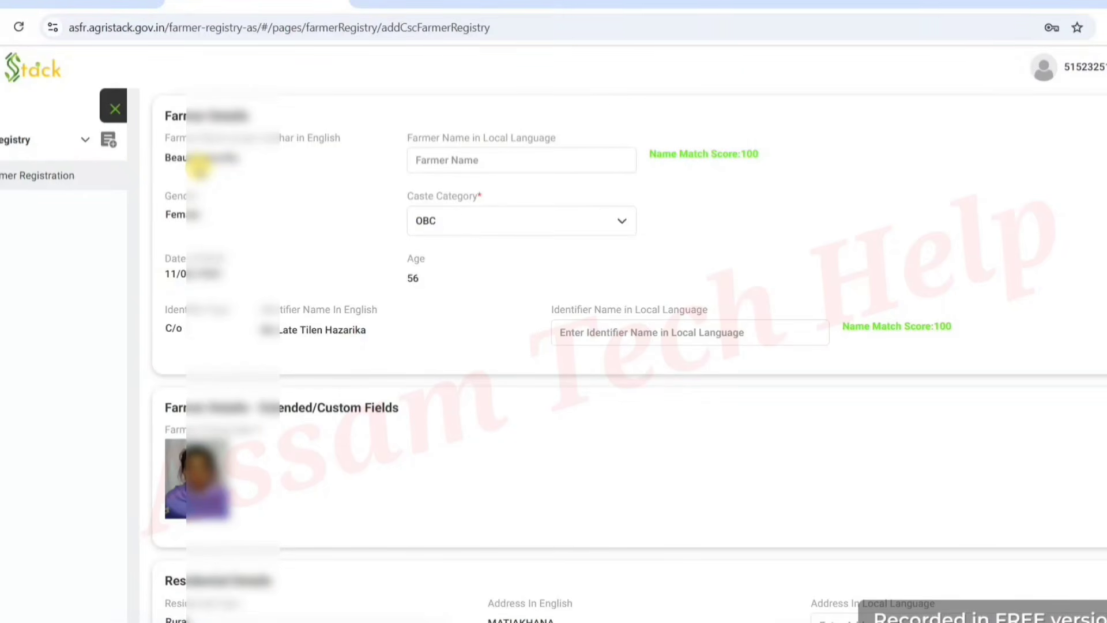
pyautogui.click(459, 162)
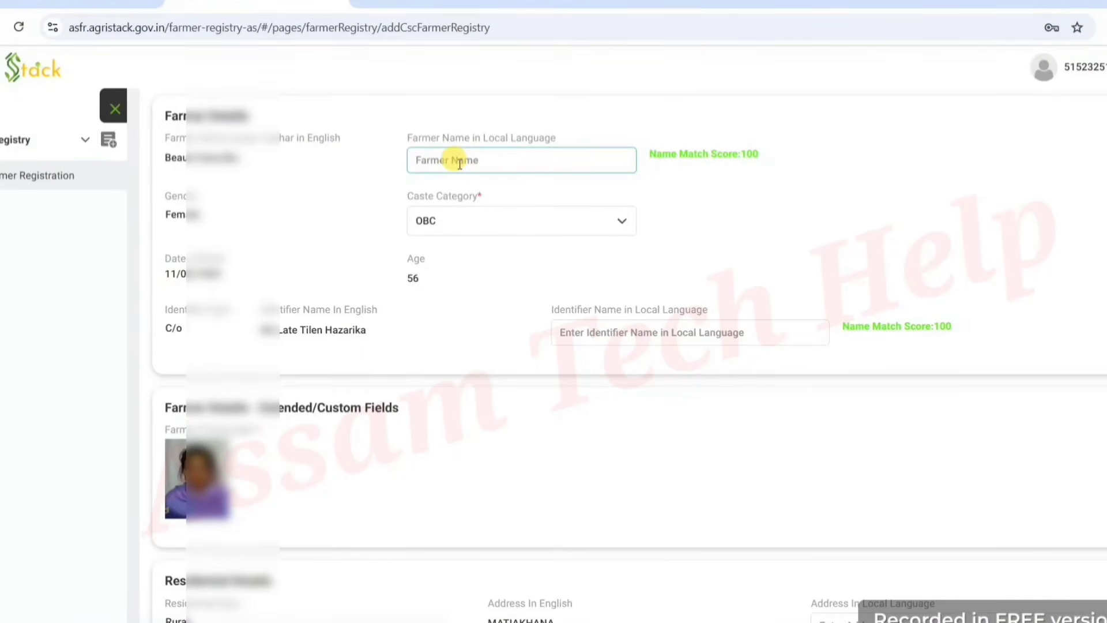
pyautogui.click(461, 222)
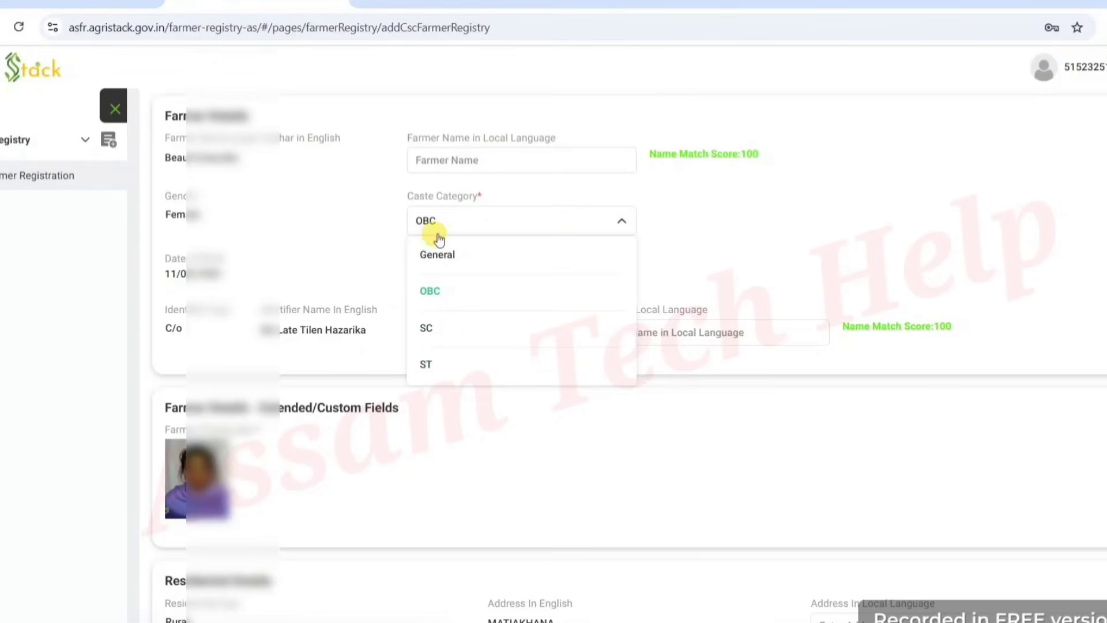
pyautogui.click(372, 225)
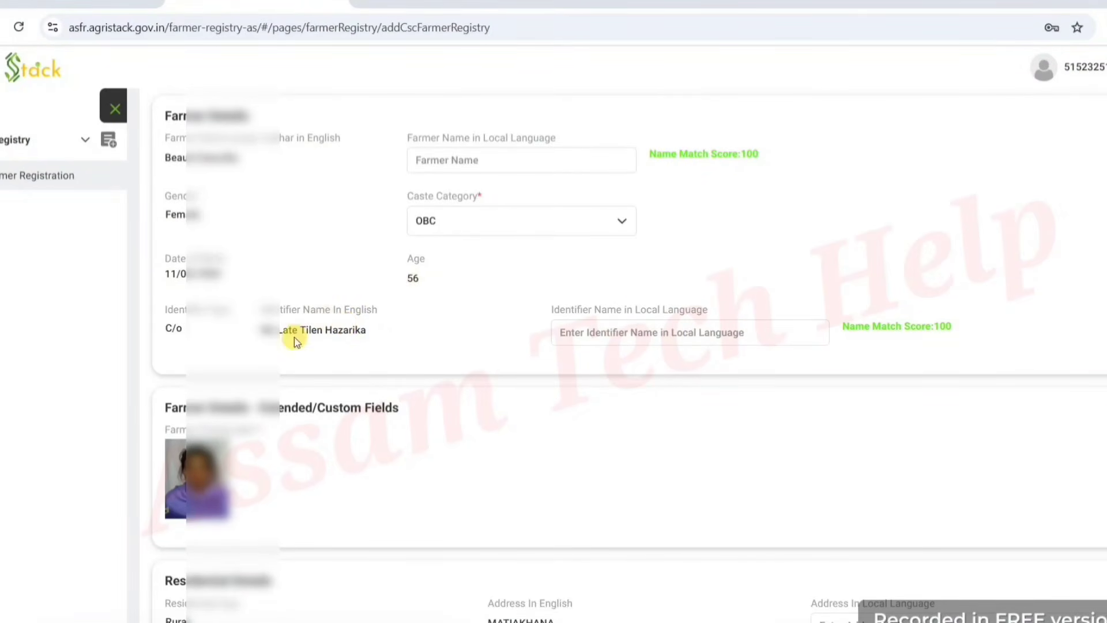
pyautogui.click(648, 330)
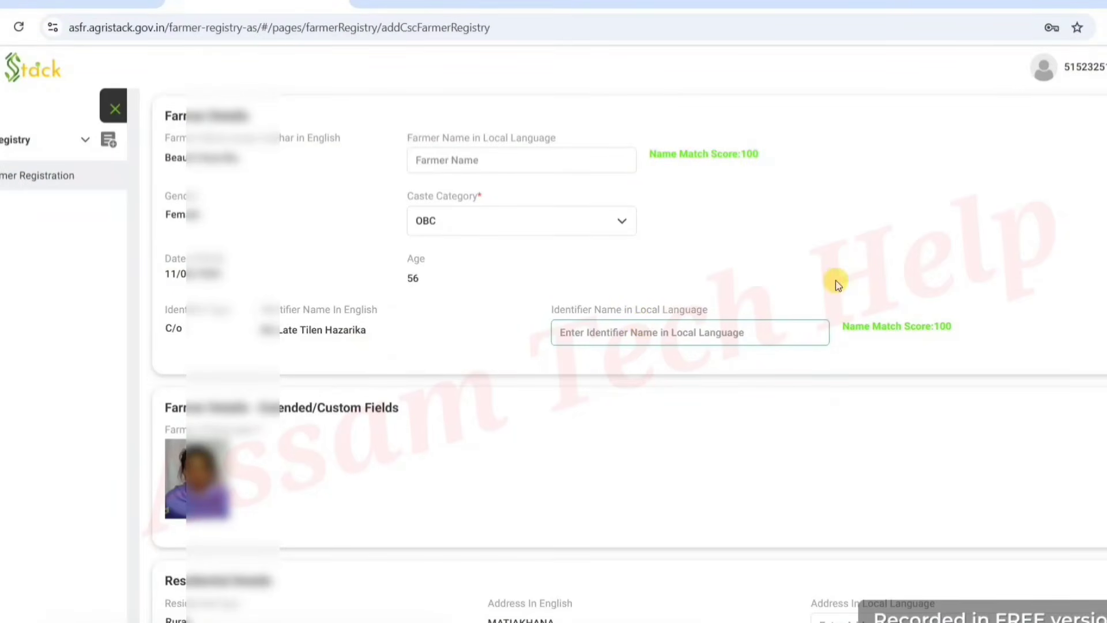
pyautogui.click(966, 271)
# Step: Review the residential details, the farmer type options, the occupation details and the owned land record
pyautogui.scroll(-5, 966, 271)
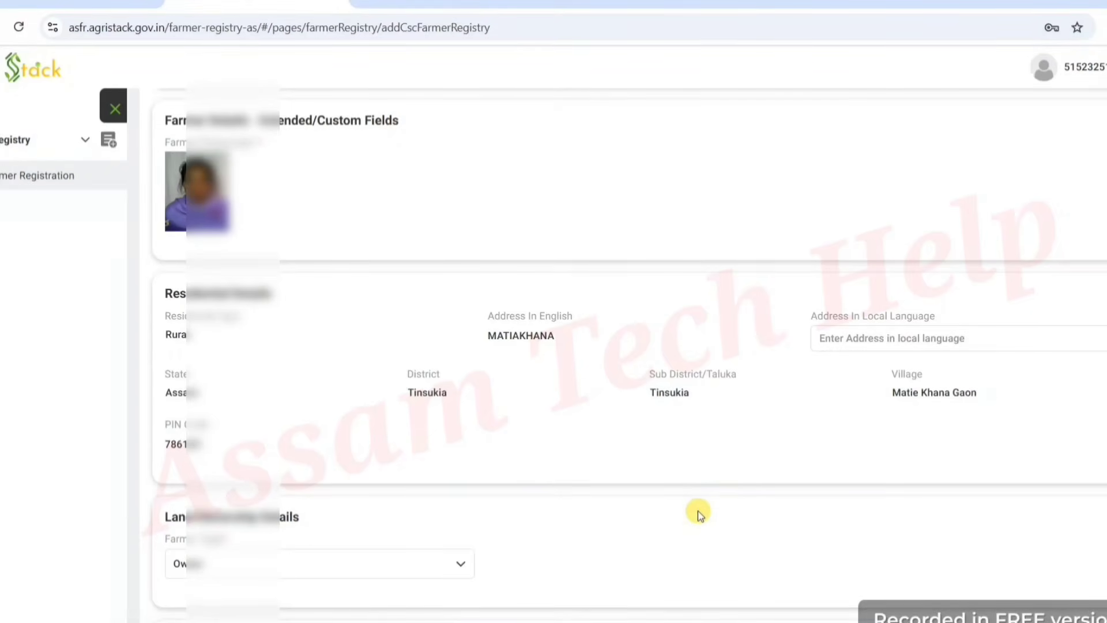
pyautogui.scroll(-3, 760, 501)
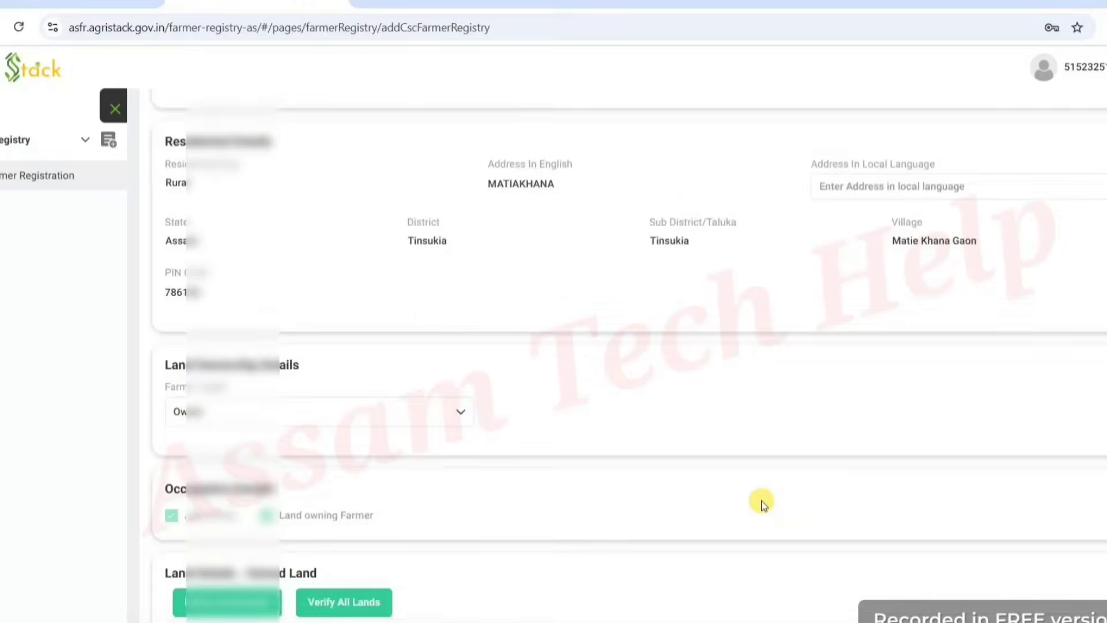
pyautogui.scroll(-2, 762, 502)
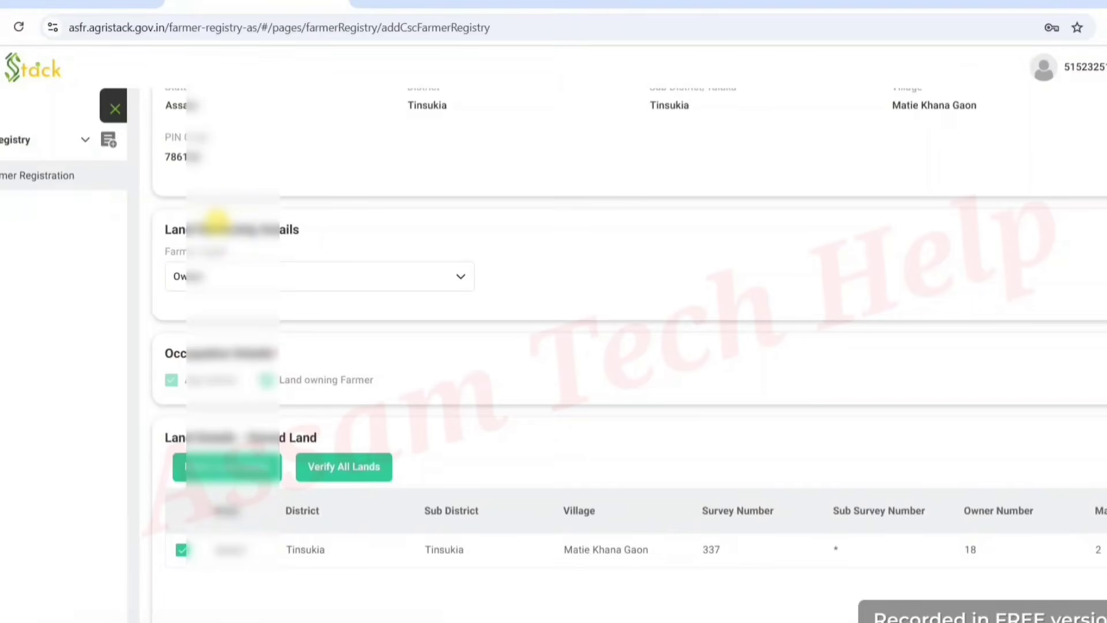
pyautogui.click(315, 269)
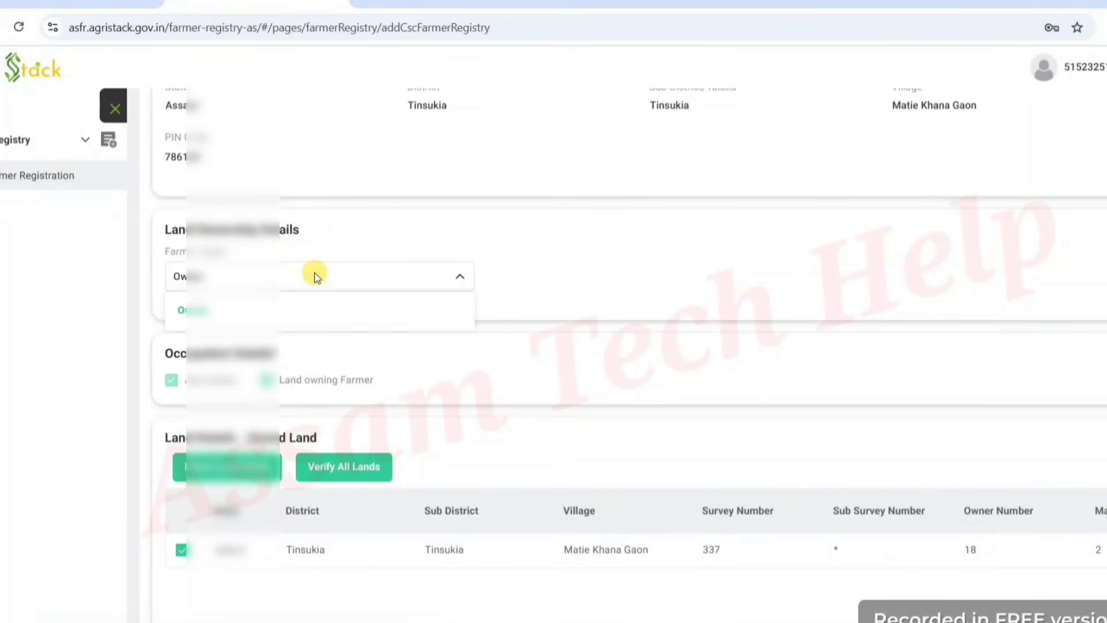
pyautogui.click(597, 280)
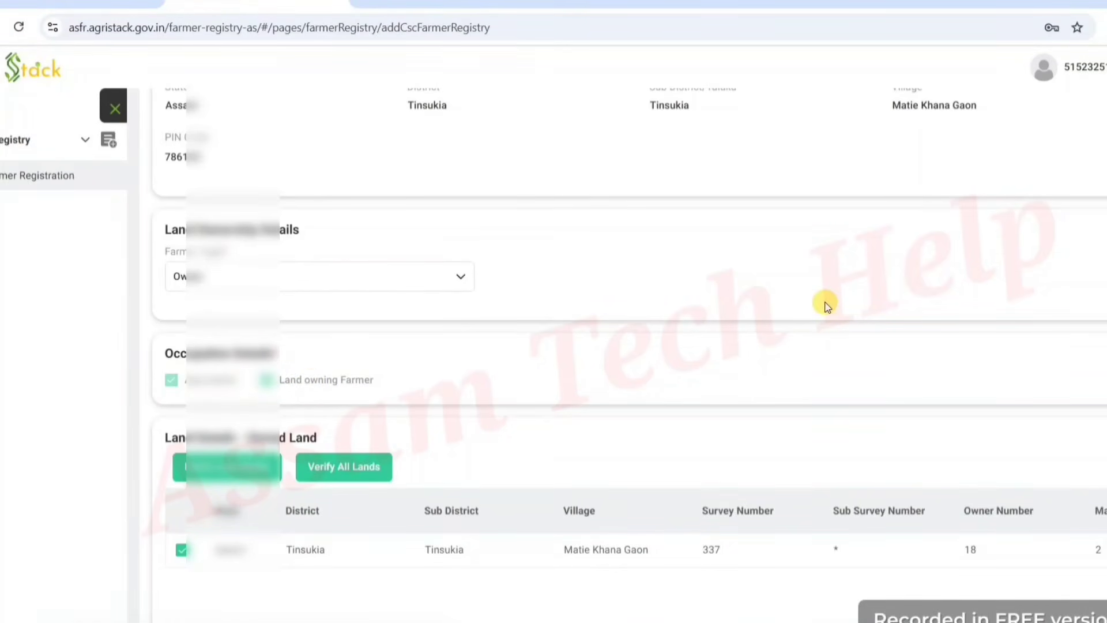
pyautogui.scroll(-3, 826, 306)
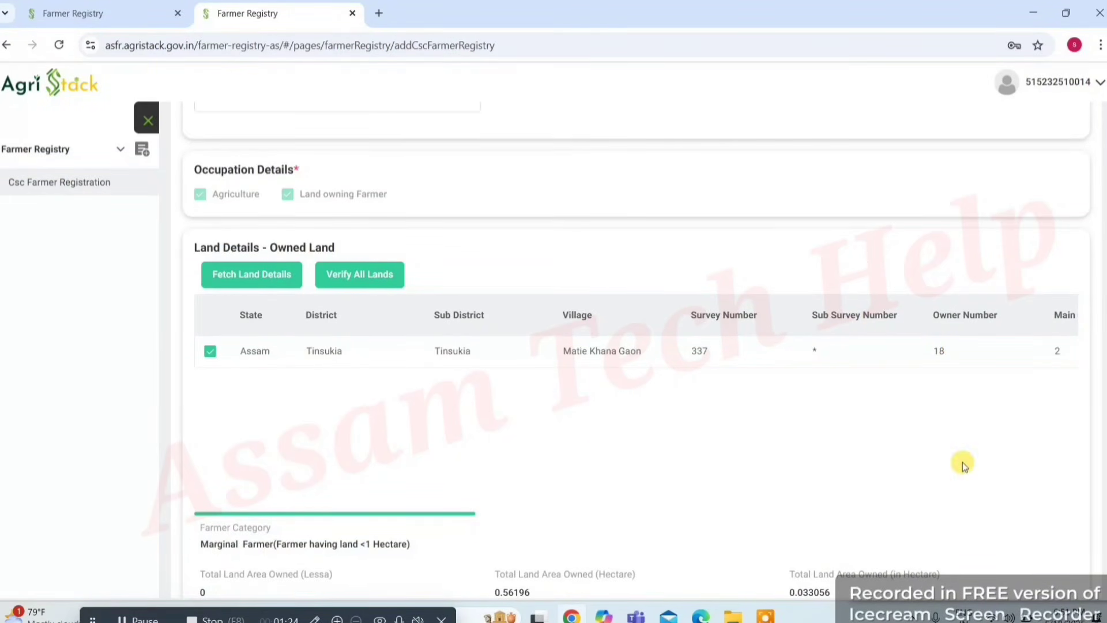
pyautogui.scroll(-3, 946, 461)
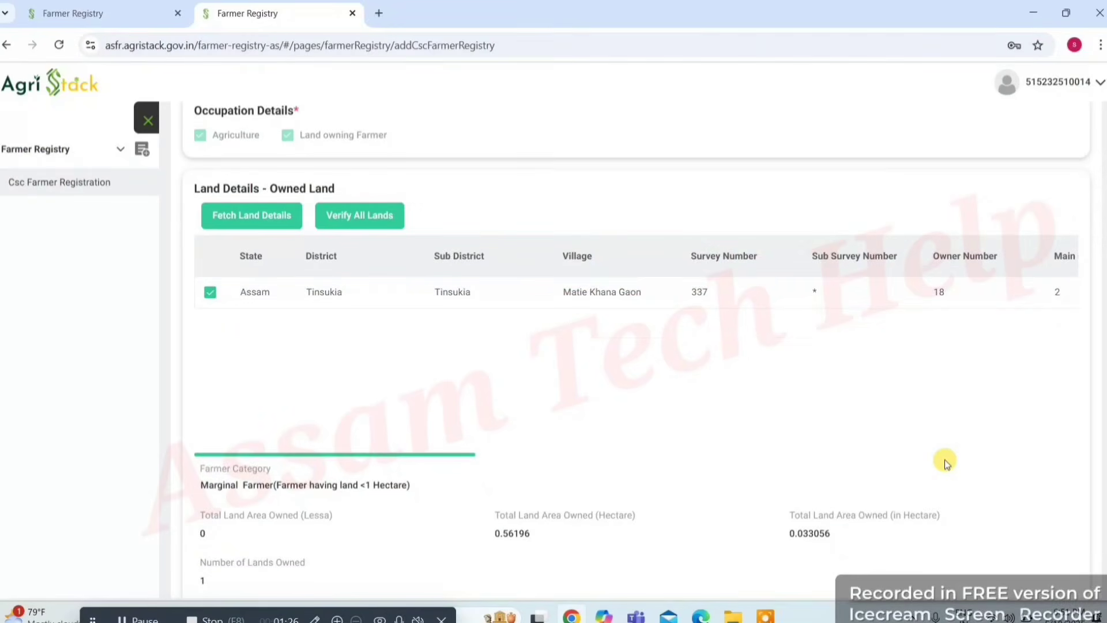
pyautogui.scroll(-4, 946, 462)
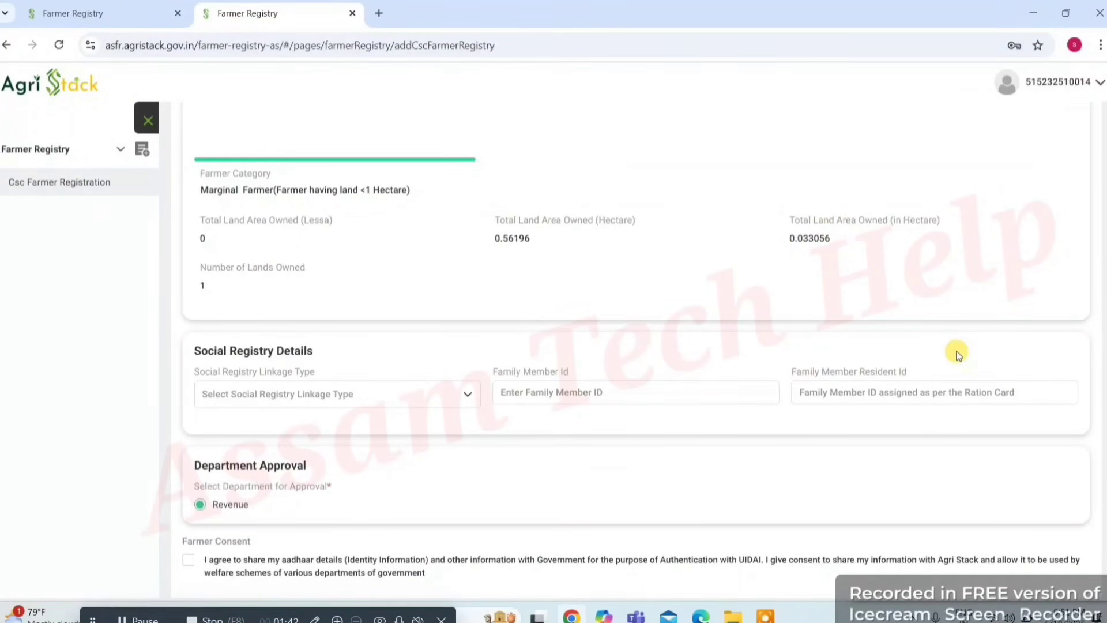
# Step: Agree to the farmer consent and the operator declaration, and save the farmer registration
pyautogui.scroll(-2, 957, 353)
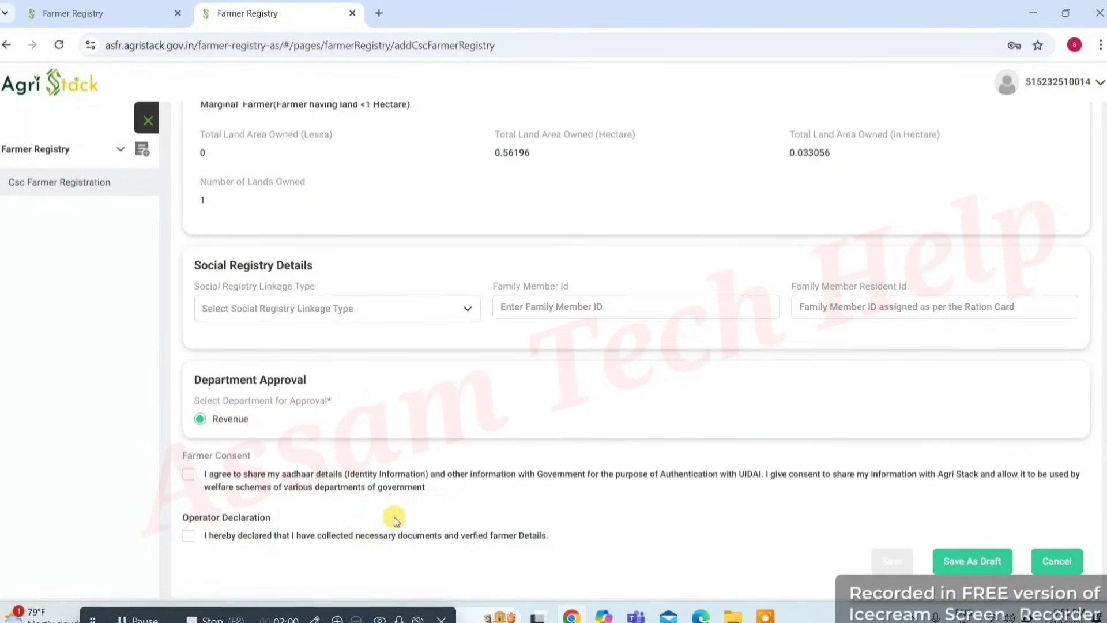
pyautogui.click(192, 479)
pyautogui.click(189, 540)
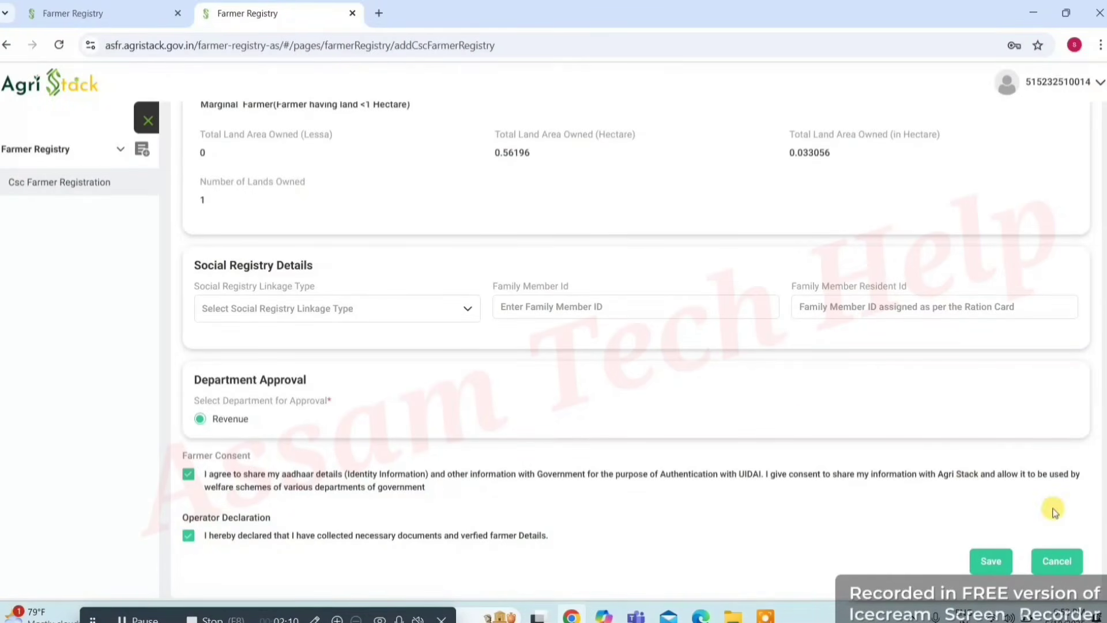
pyautogui.click(995, 562)
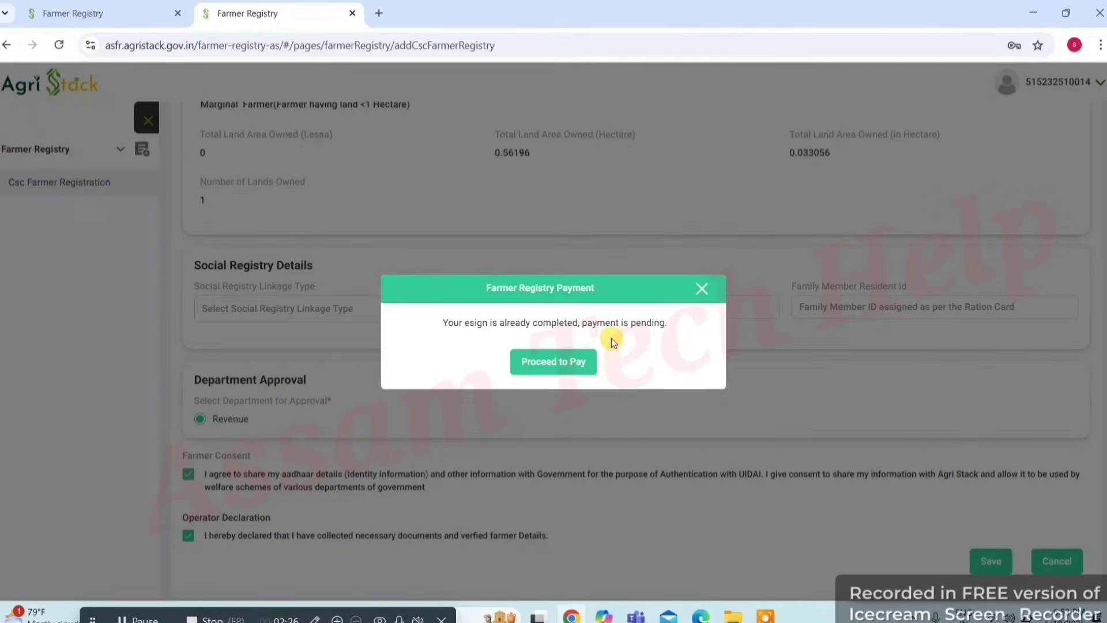
# Step: Proceed to the CSC wallet payment for the registration and validate it with the account password
pyautogui.click(572, 365)
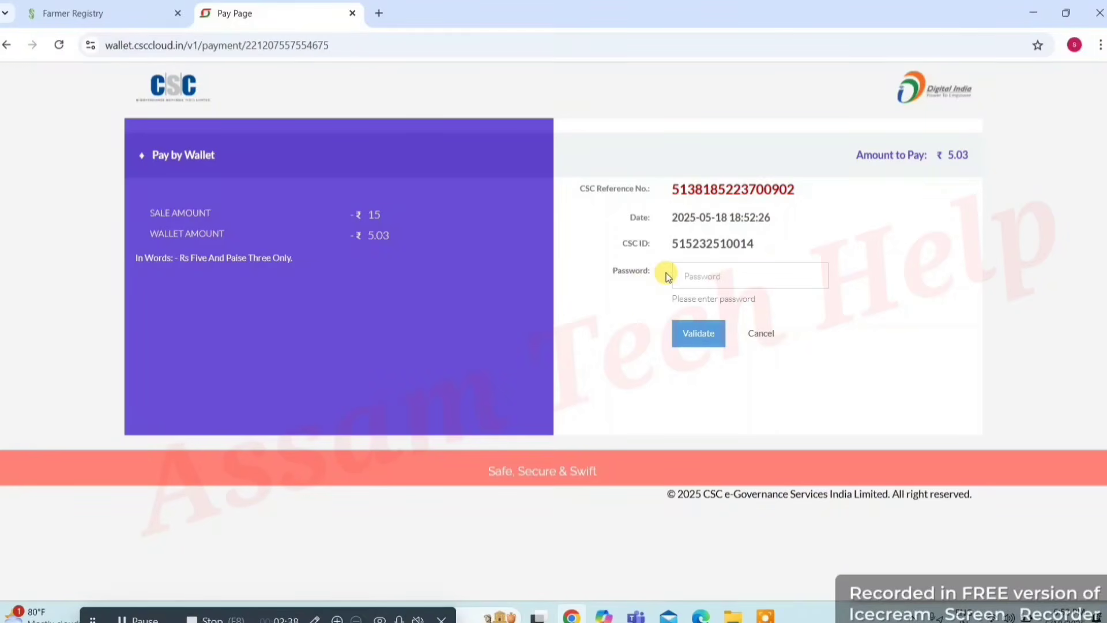
pyautogui.click(717, 283)
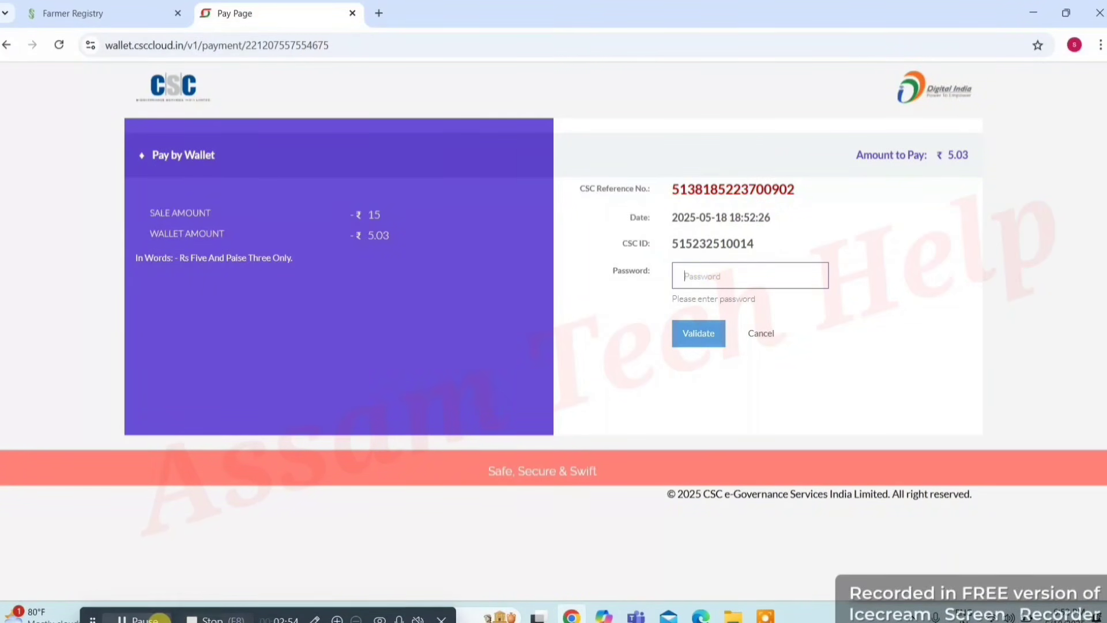
pyautogui.hotkey('ctrl', 'v')
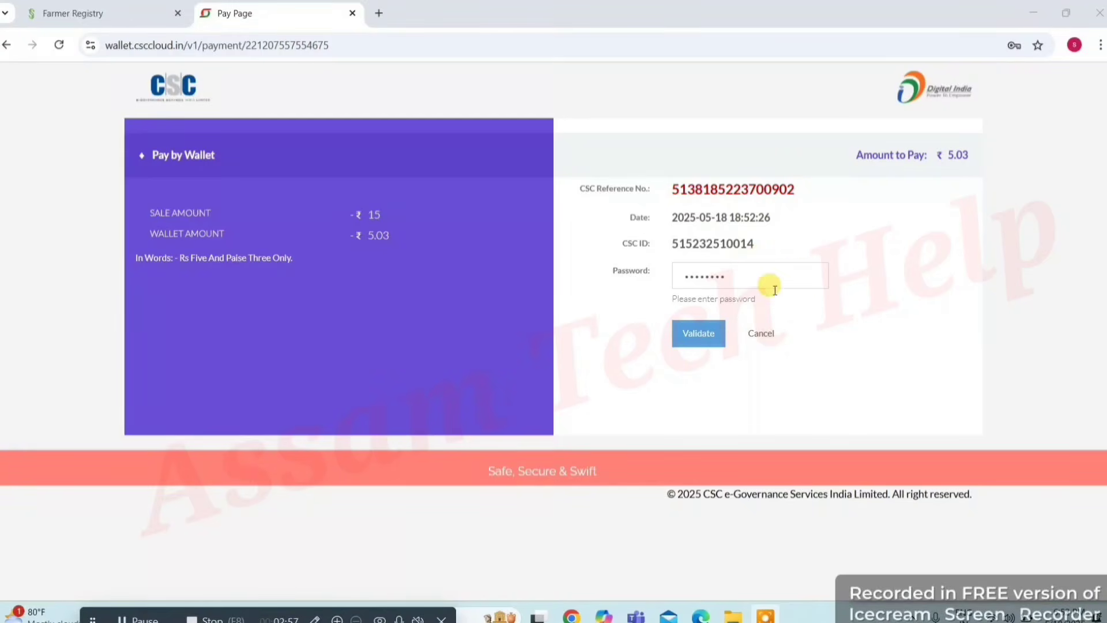
pyautogui.click(715, 335)
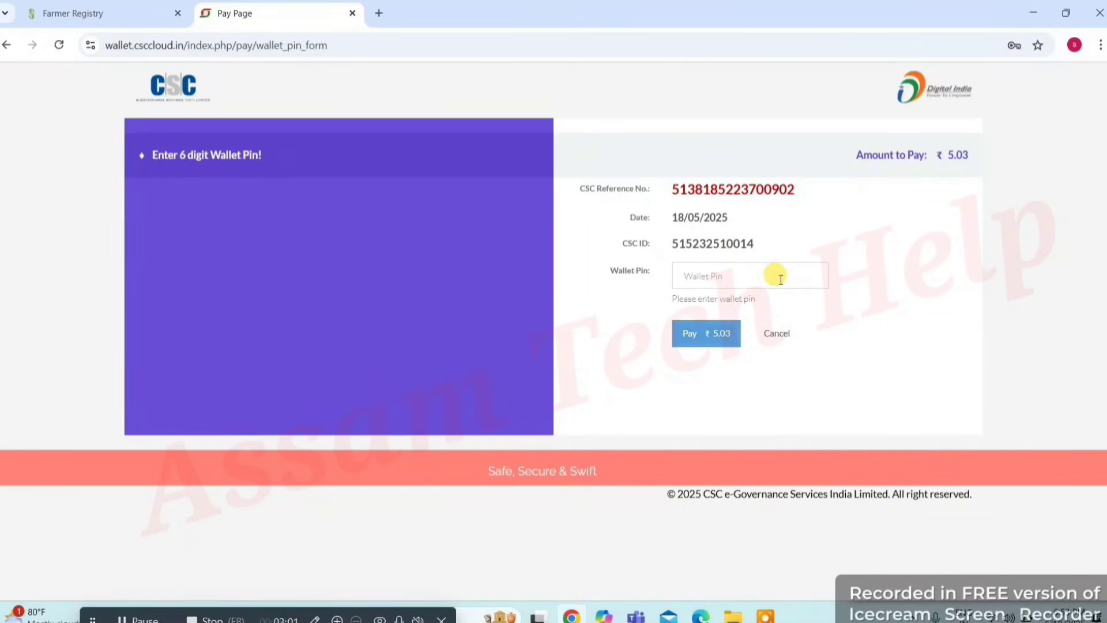
# Step: Enter the six-digit wallet PIN and pay the ₹5.03 registration fee
pyautogui.click(757, 277)
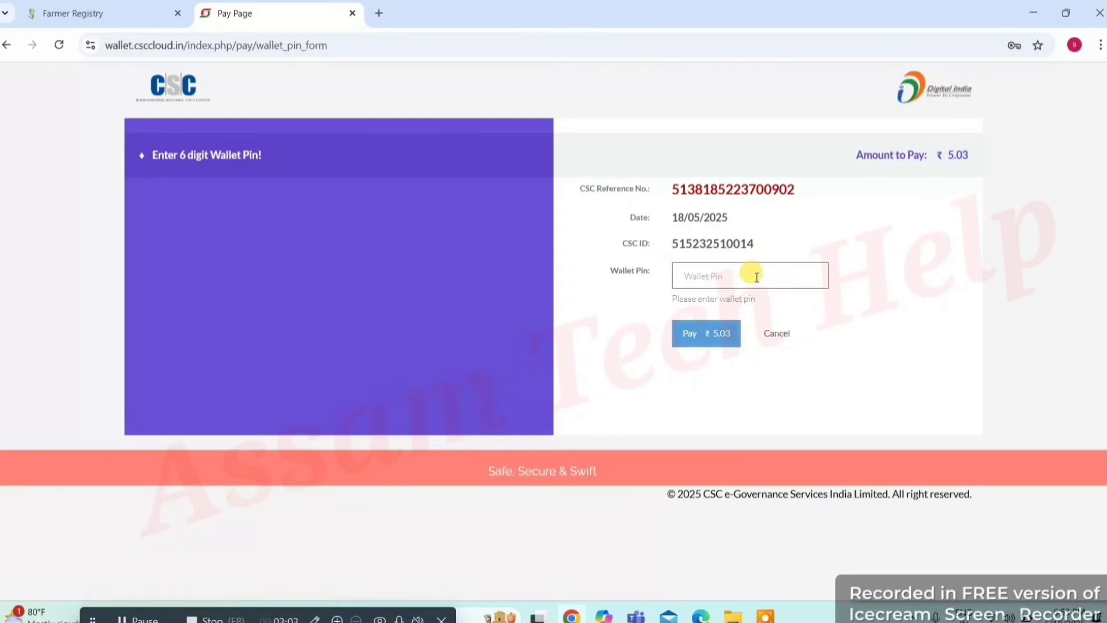
pyautogui.write('•••••')
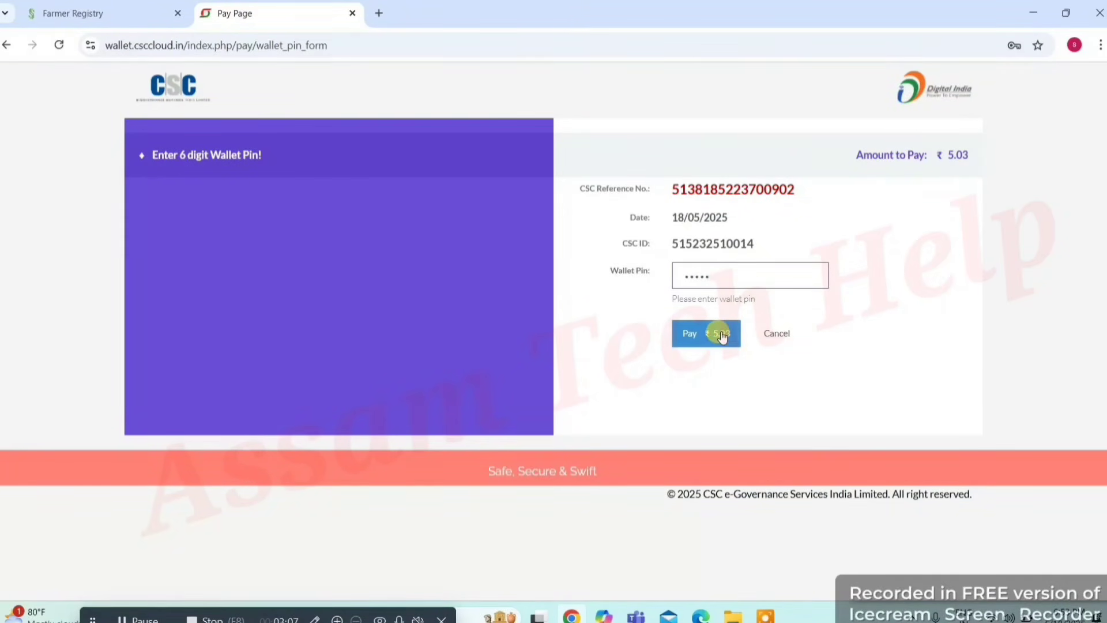
pyautogui.press('BackSpace')
pyautogui.write('••••••')
pyautogui.click(703, 337)
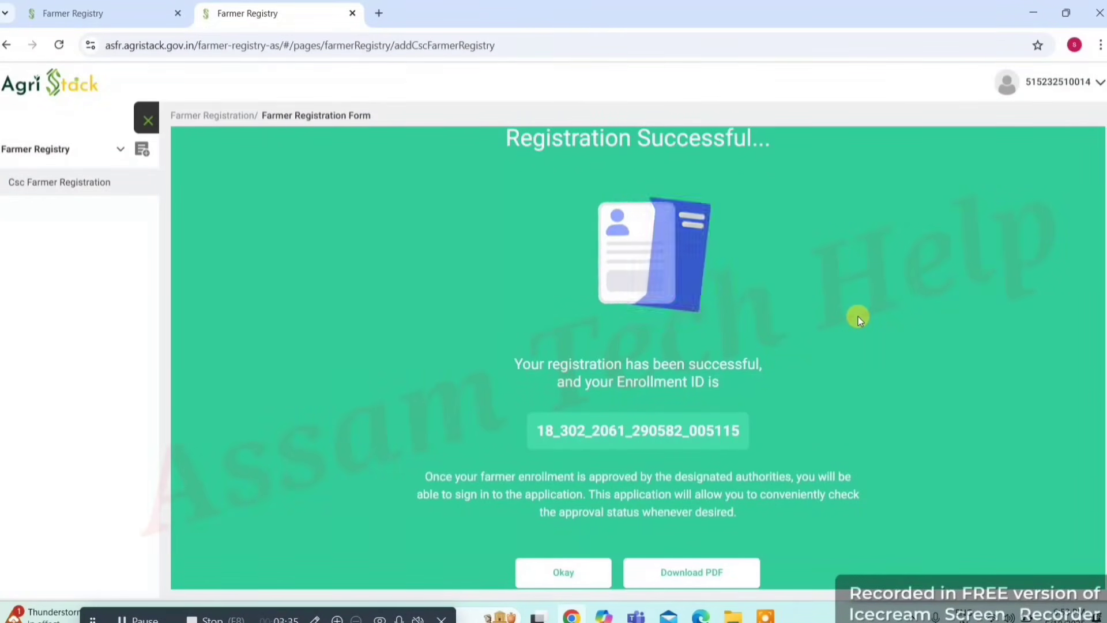
# Step: Download the completed farmer registration form and save all its pages as a PDF
pyautogui.click(695, 573)
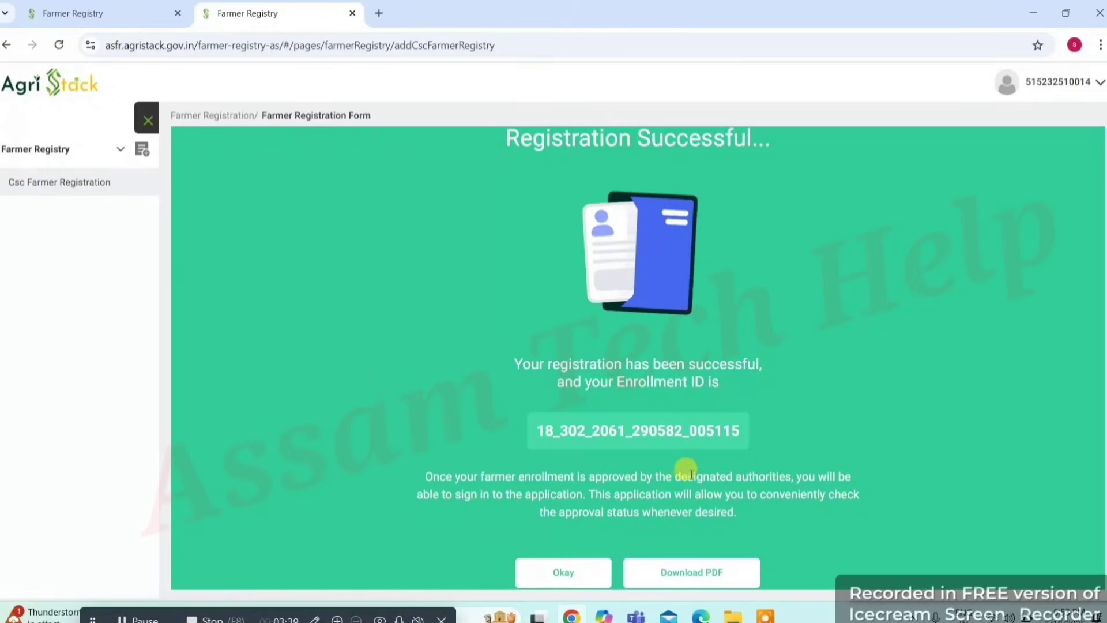
pyautogui.click(670, 568)
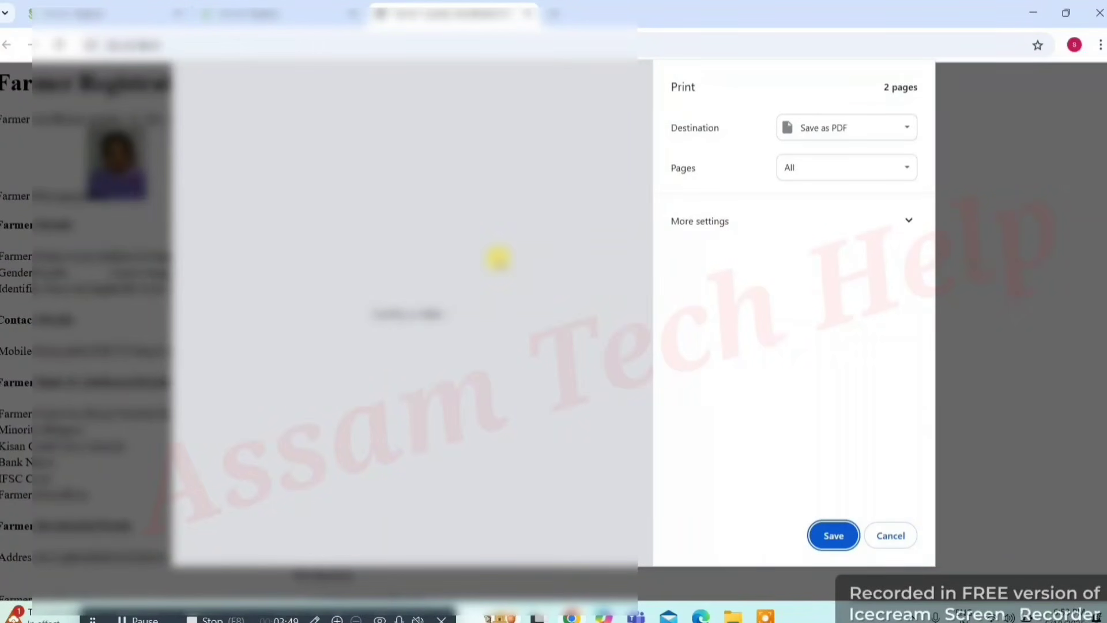
pyautogui.click(827, 535)
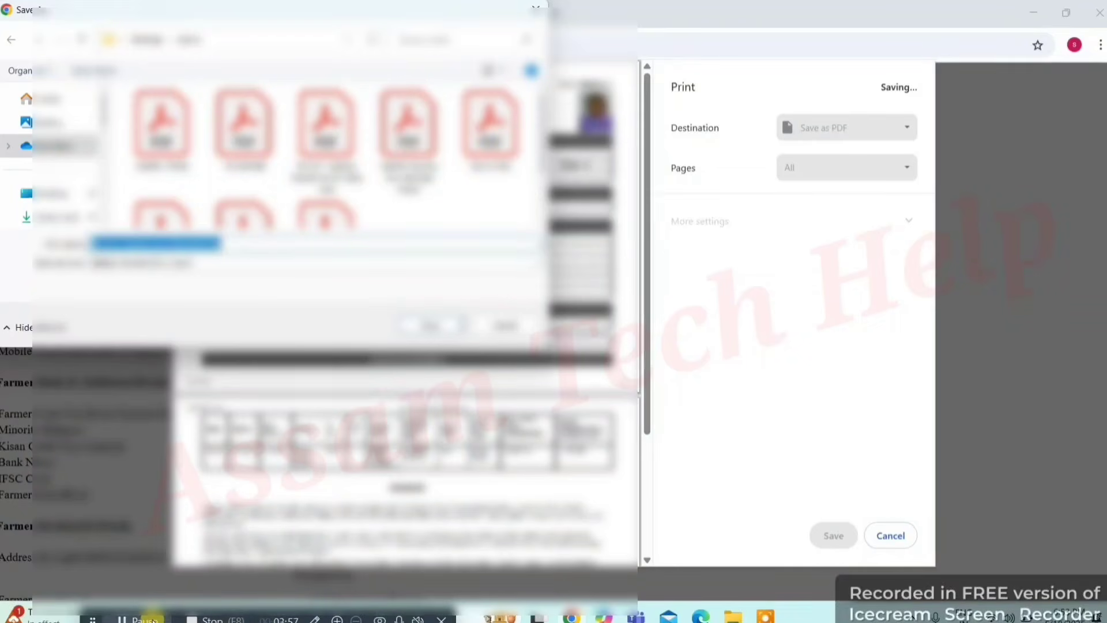
pyautogui.click(433, 321)
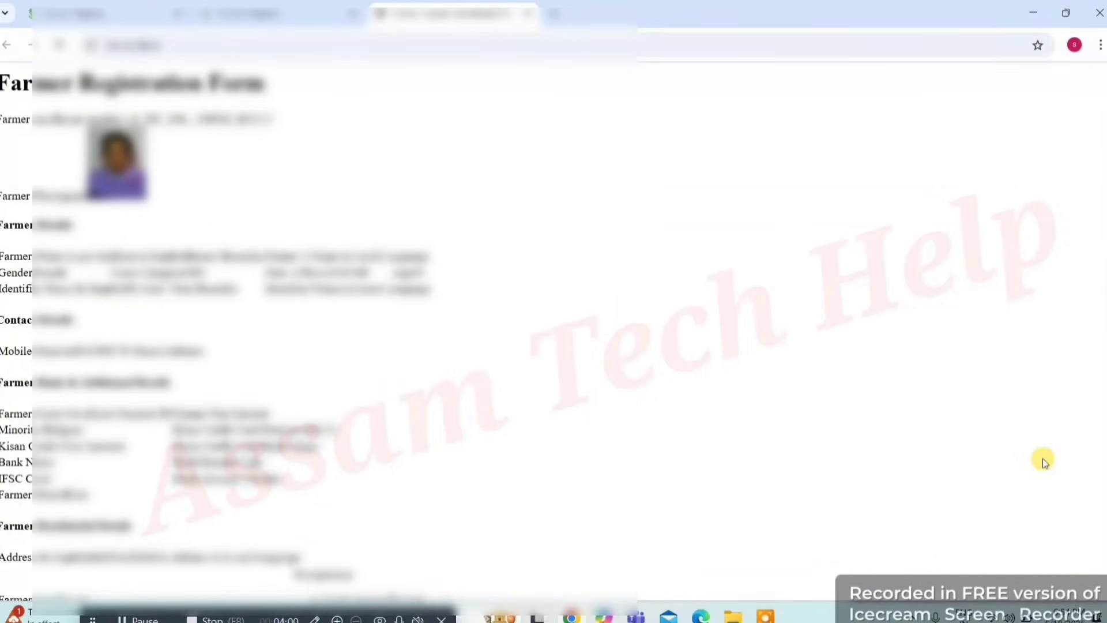
# Step: Look over the generated registration form, close it, and acknowledge the registration confirmation to return to the Aadhaar authentication form
pyautogui.scroll(-7, 1104, 453)
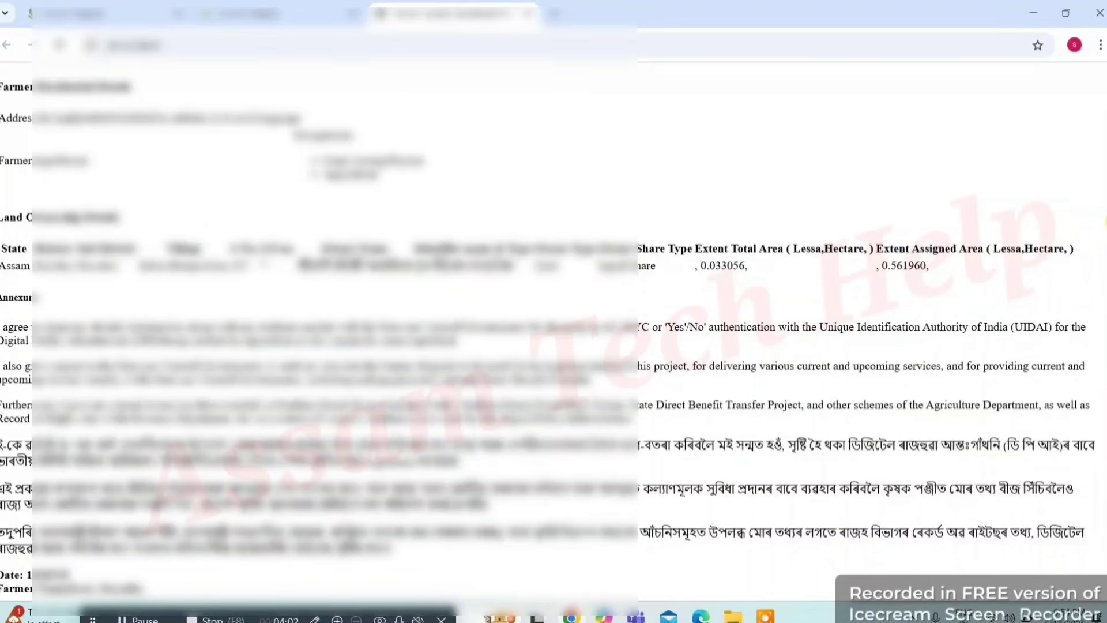
pyautogui.scroll(8, 951, 185)
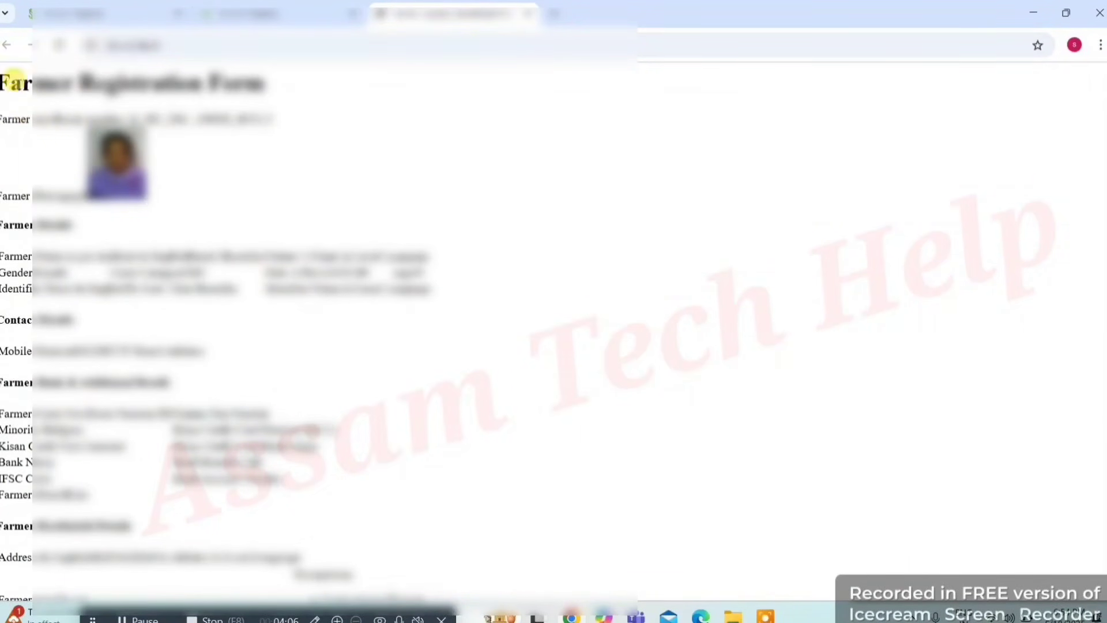
pyautogui.hotkey('ctrl', 'w')
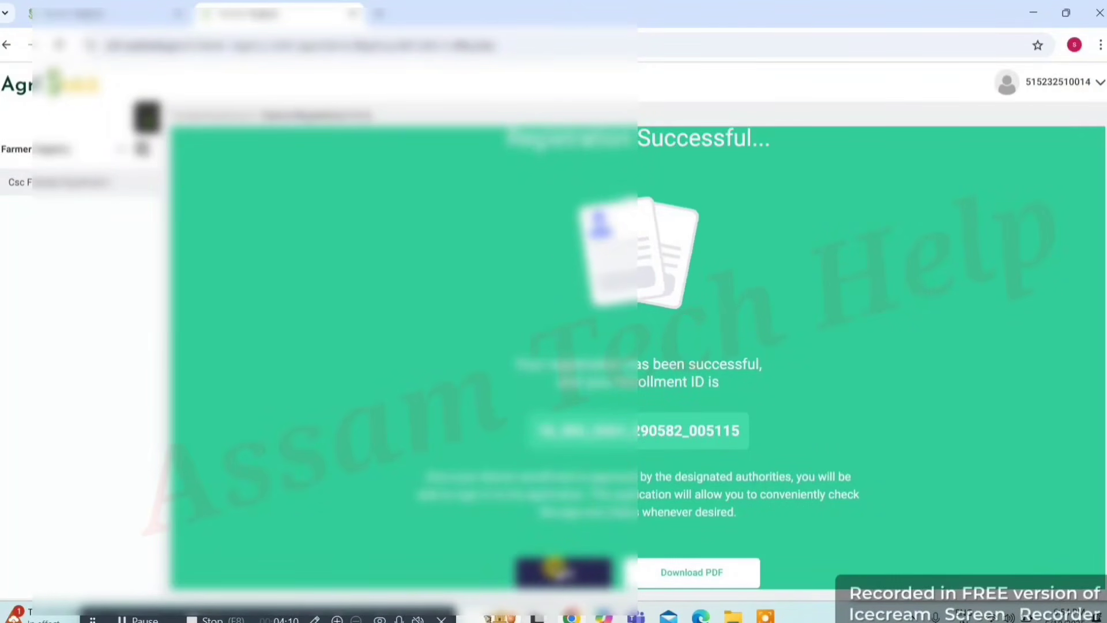
pyautogui.click(556, 570)
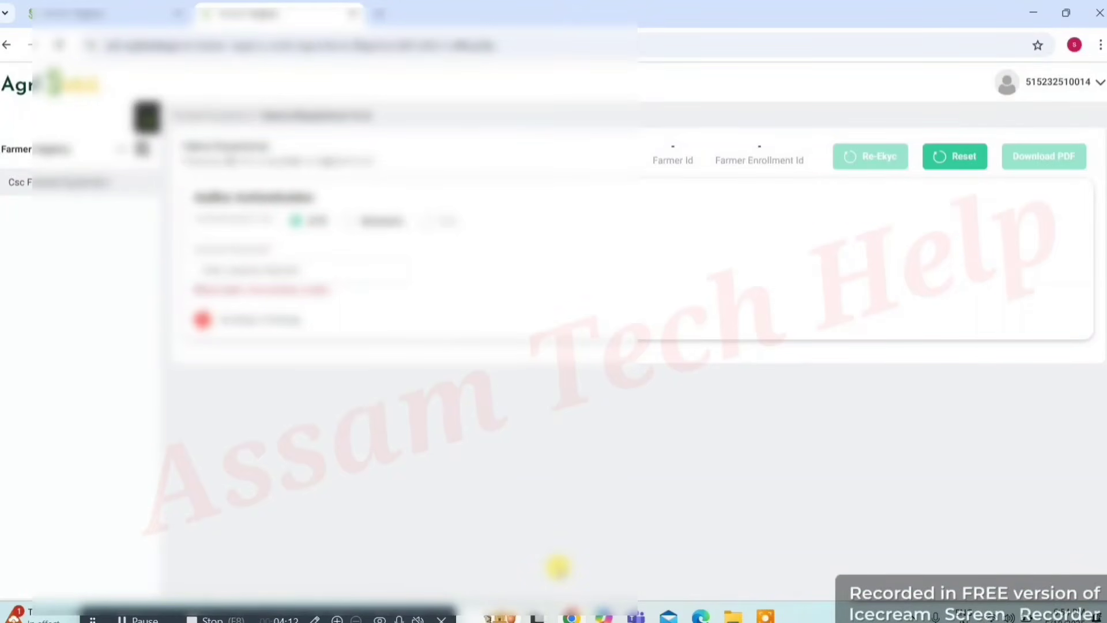